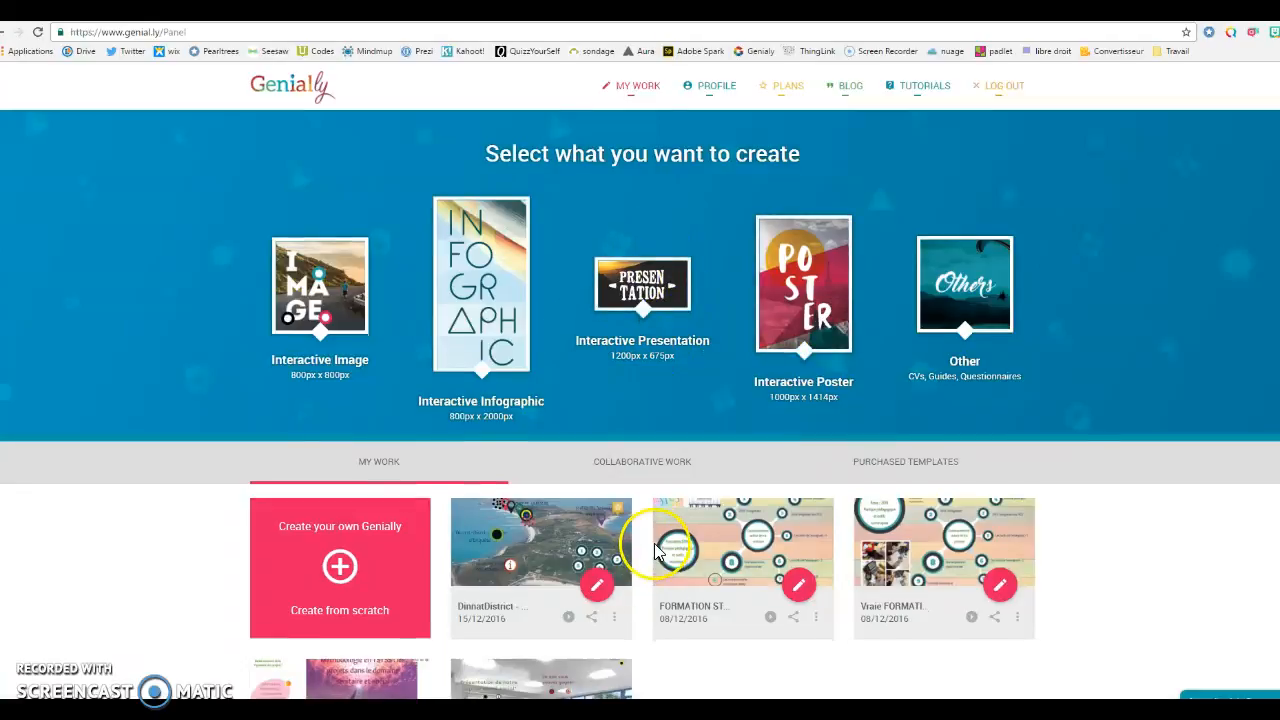
Step: Start a new interactive presentation from the EDU - Education template
scroll(663, 527, "down", 3)
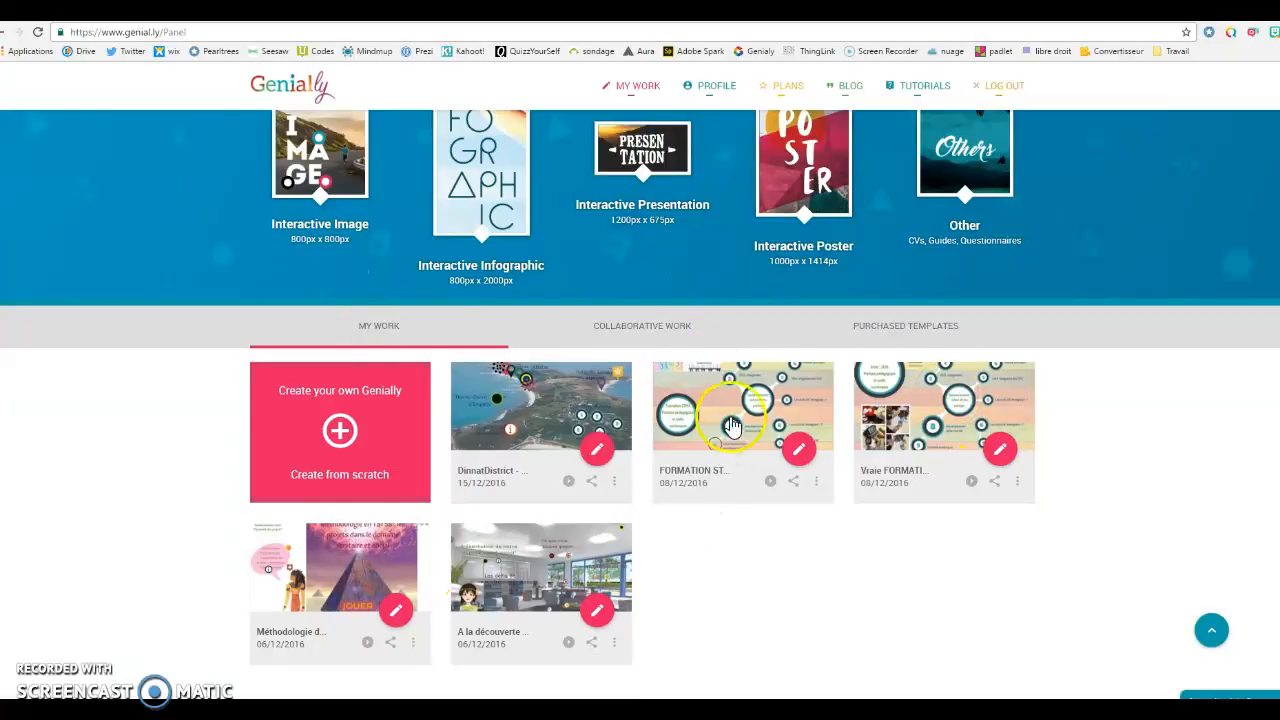
scroll(530, 380, "up", 3)
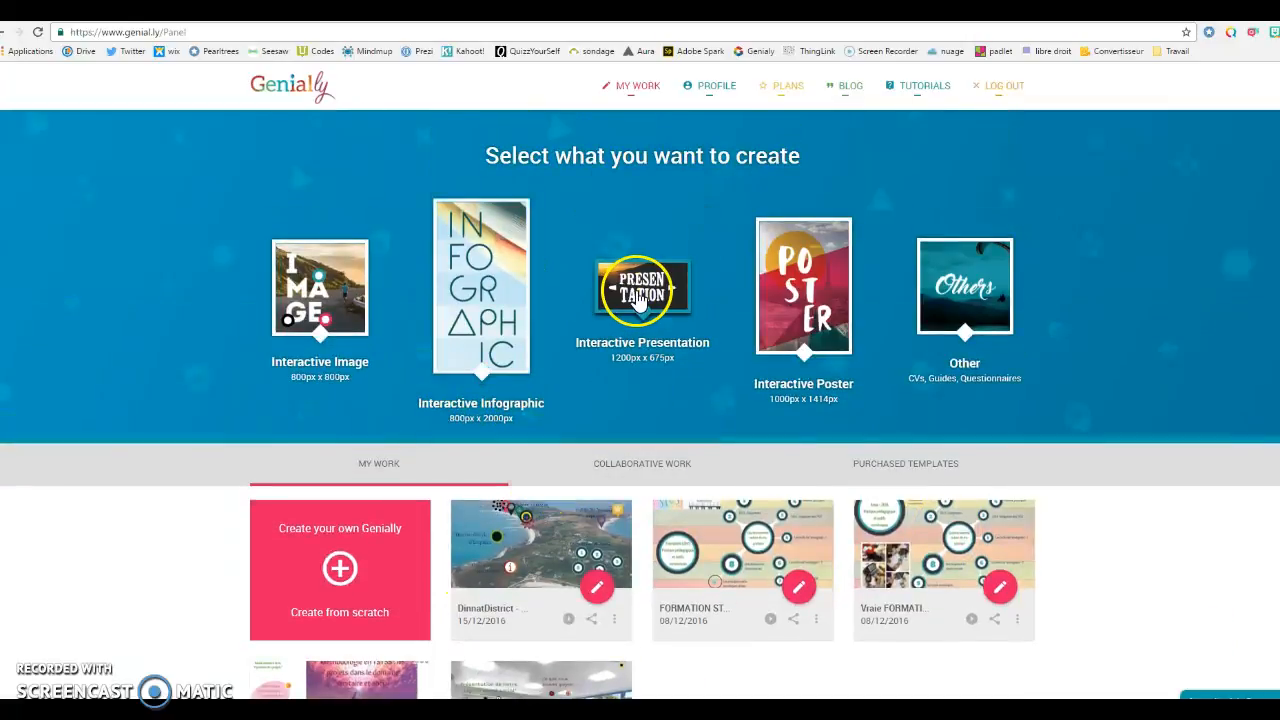
left_click(640, 295)
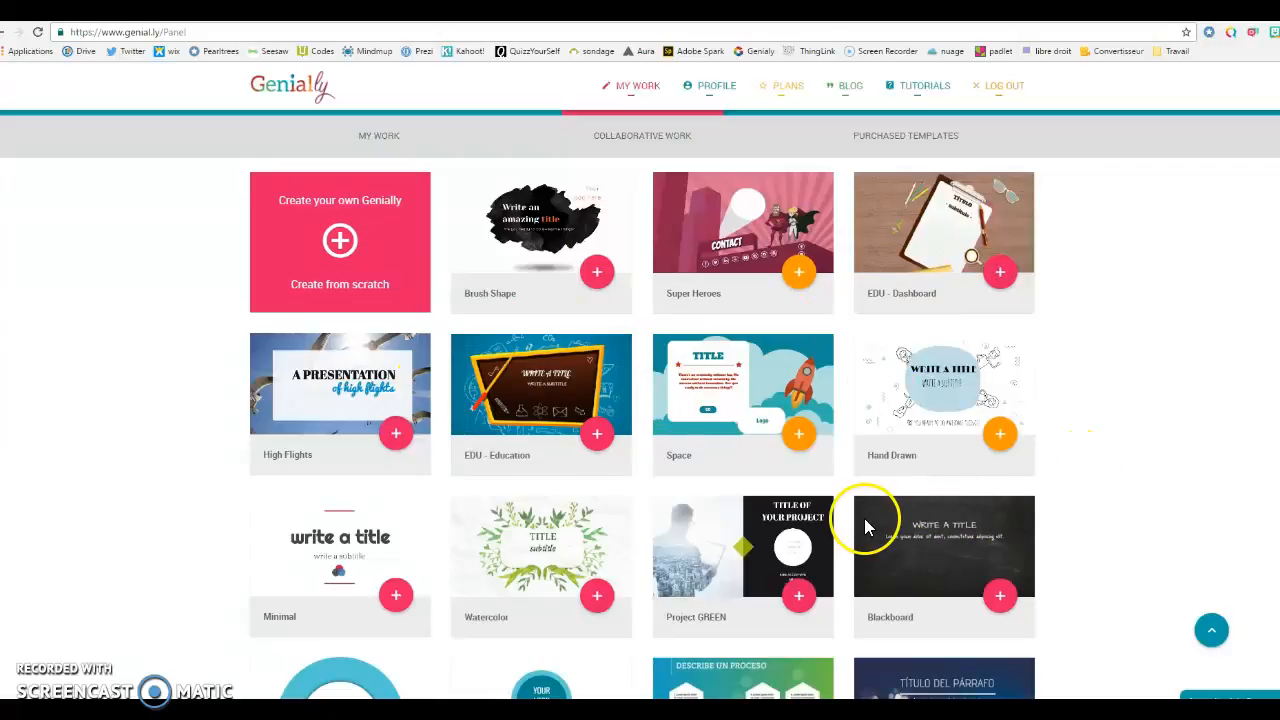
left_click(594, 436)
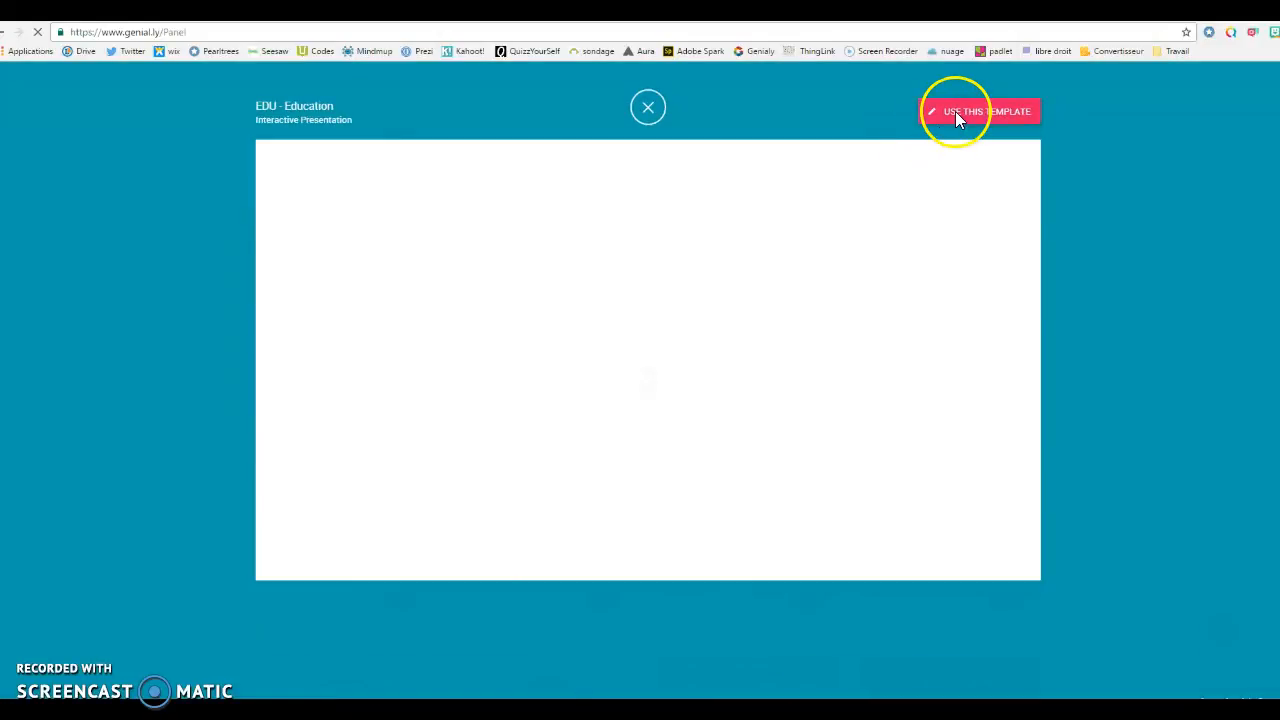
left_click(956, 116)
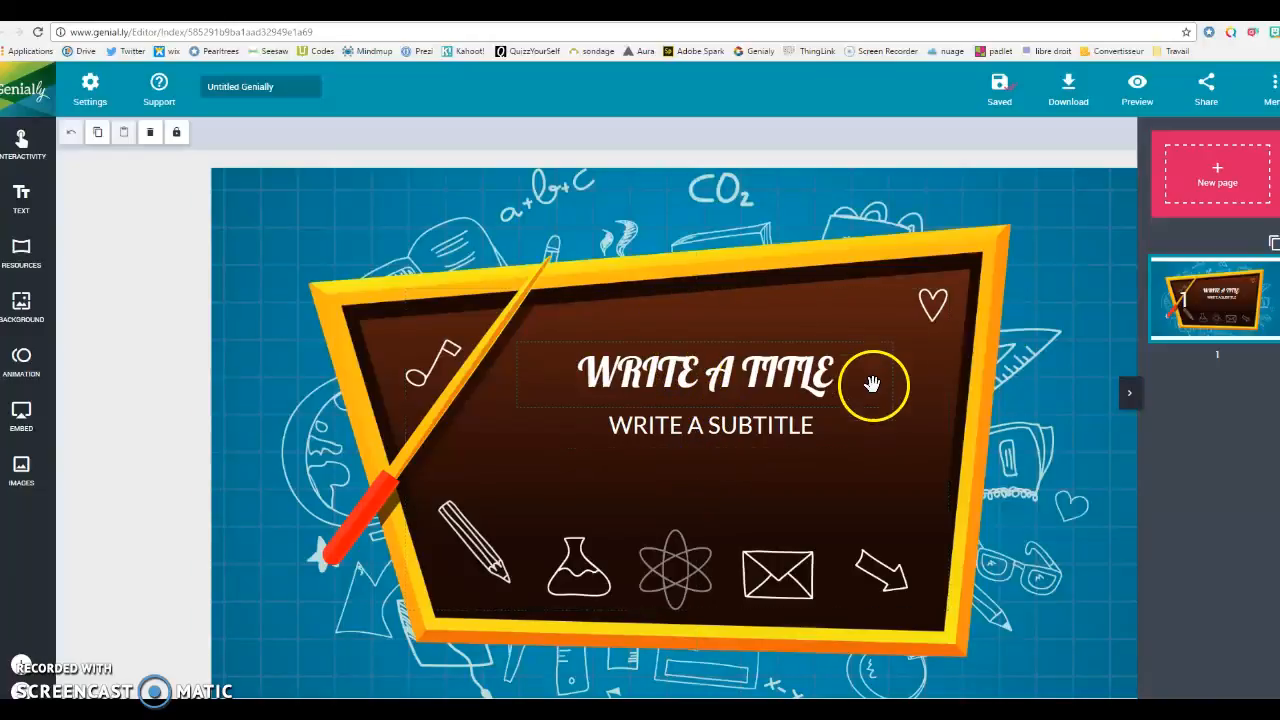
Step: Replace the cover page's title text with "Tutoriel"
left_click(712, 366)
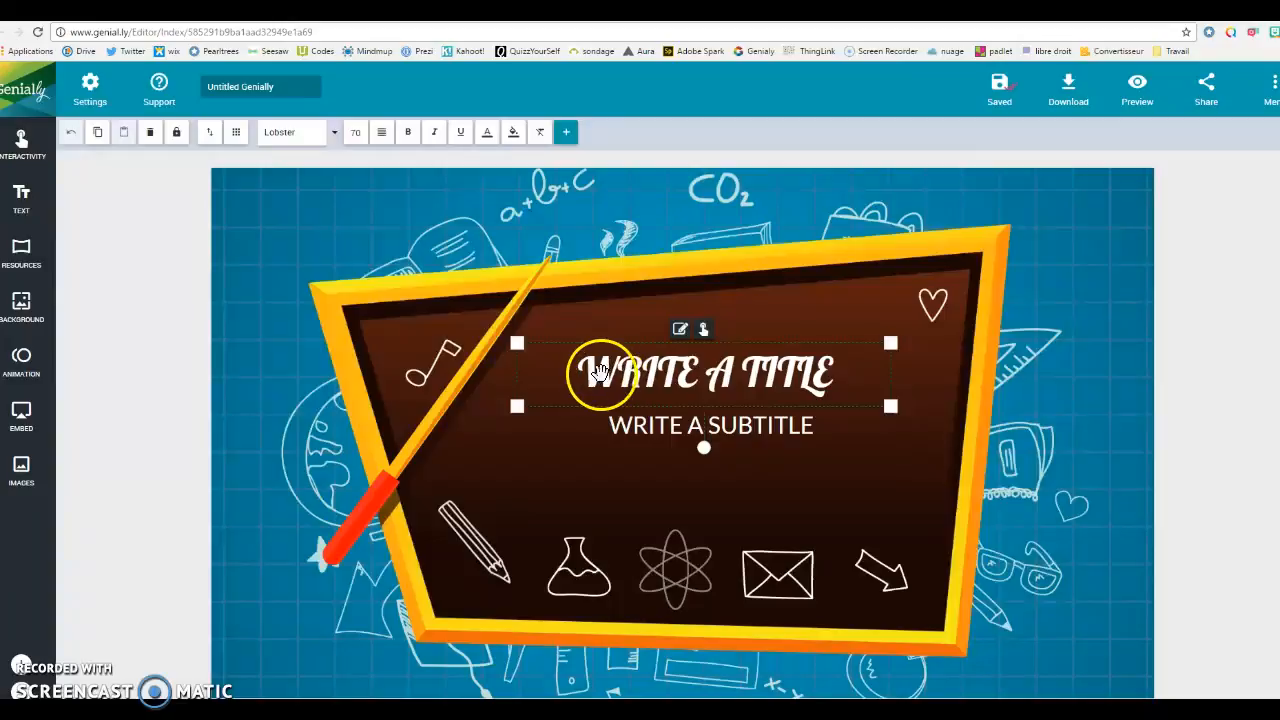
left_click(680, 328)
type("Tur")
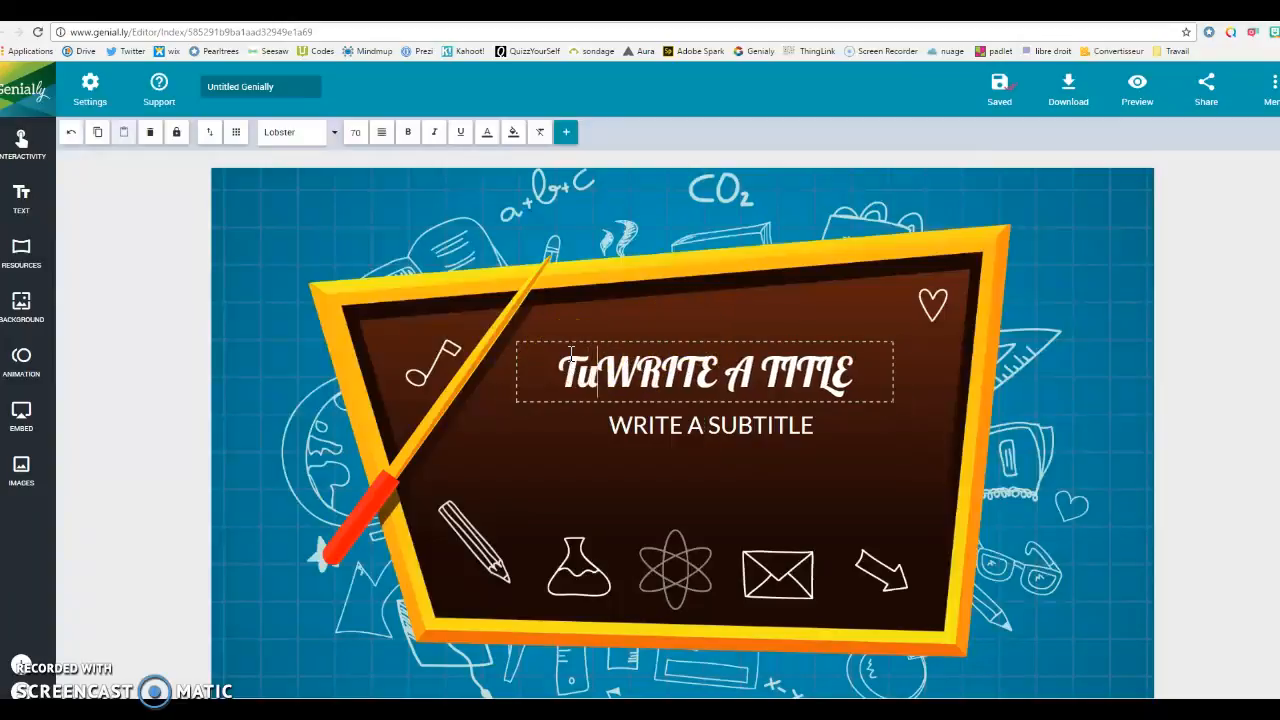
key("BackSpace")
type("toril")
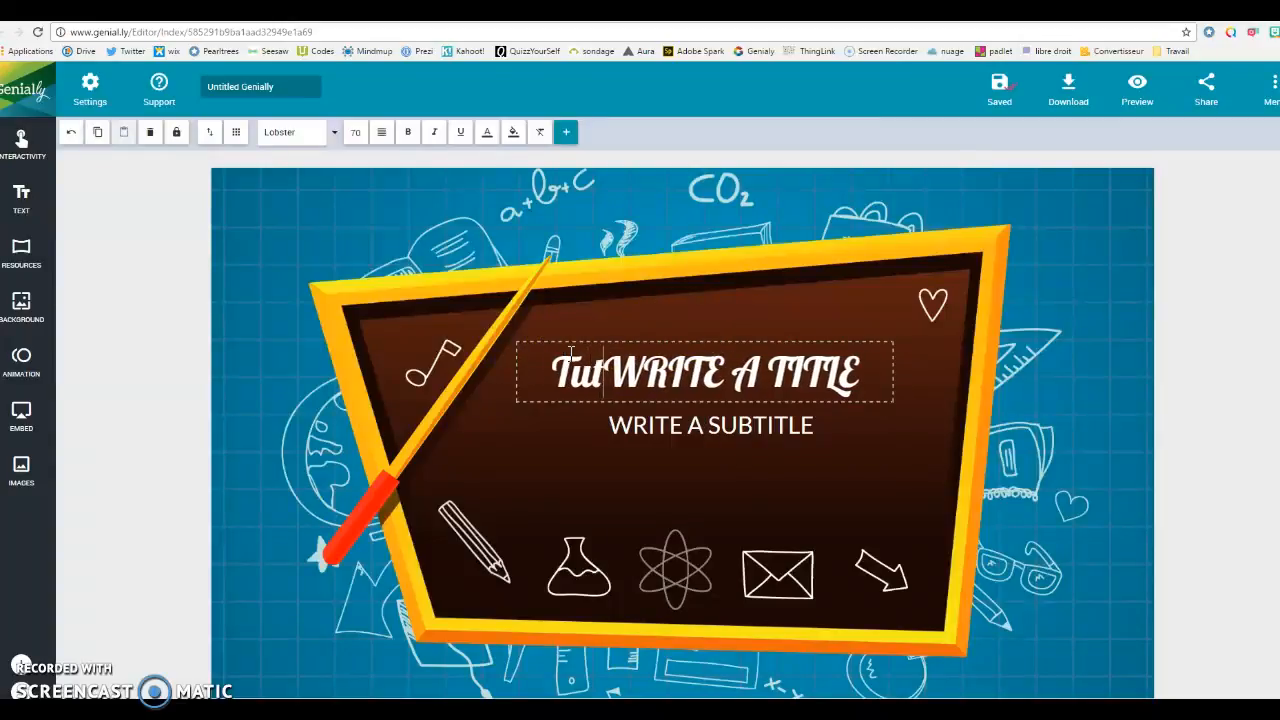
key("BackSpace")
type("e")
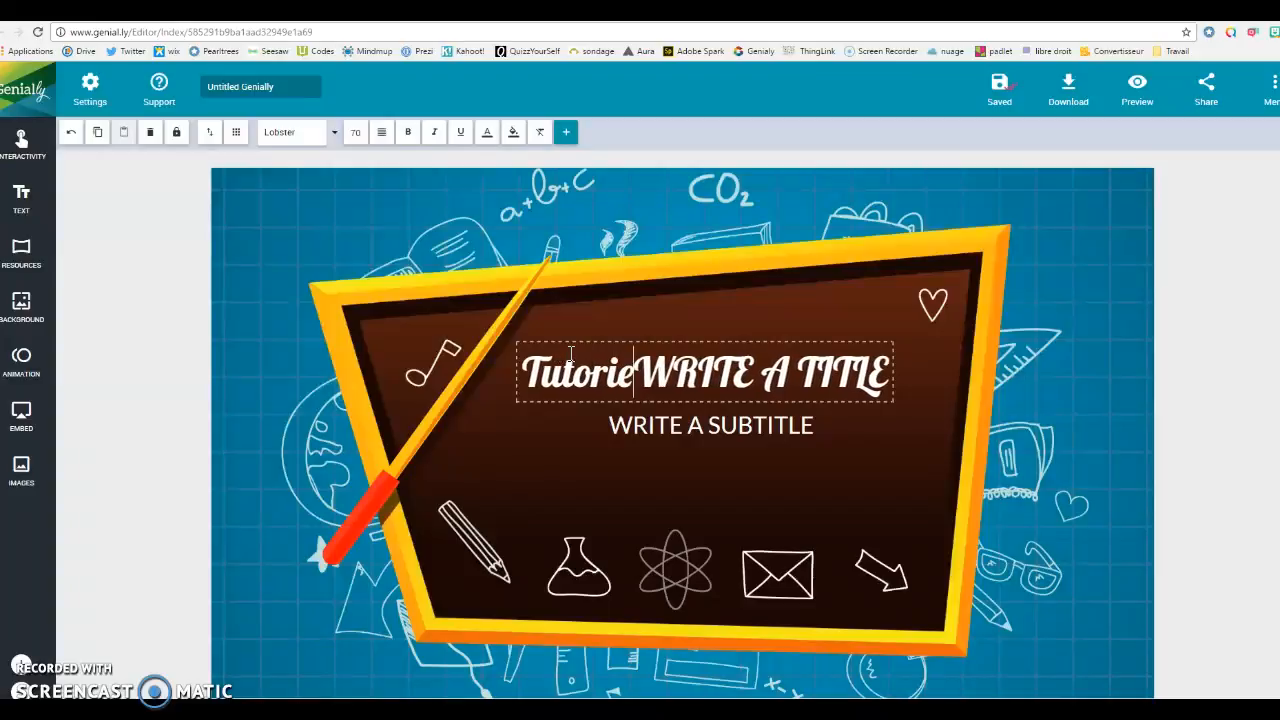
type("l")
key("Delete")
key("Delete")
key("Delete")
key("Delete")
key("Delete")
key("Delete")
key("Delete")
key("Delete")
key("Delete")
key("Delete")
key("Delete")
key("Delete")
key("Delete")
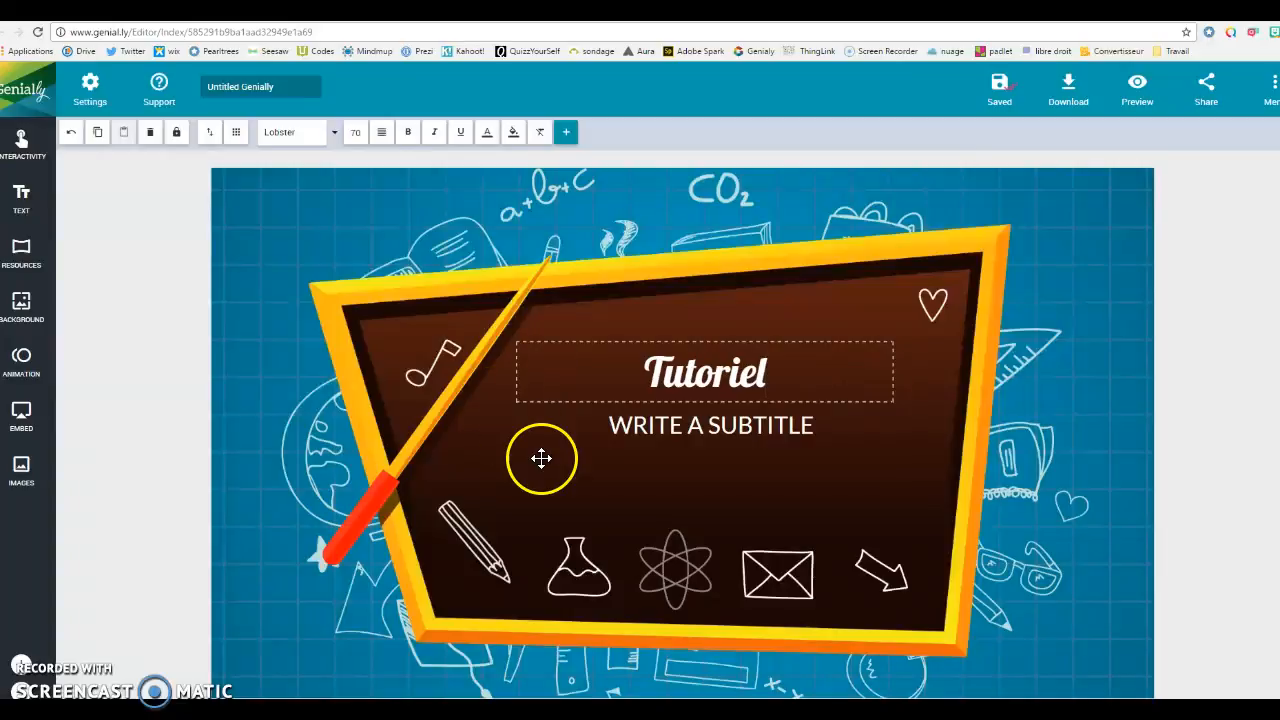
Step: Replace the subtitle text on the cover page with "Genial-ly"
left_click(658, 440)
left_click(672, 428)
type("Geni")
type("al-")
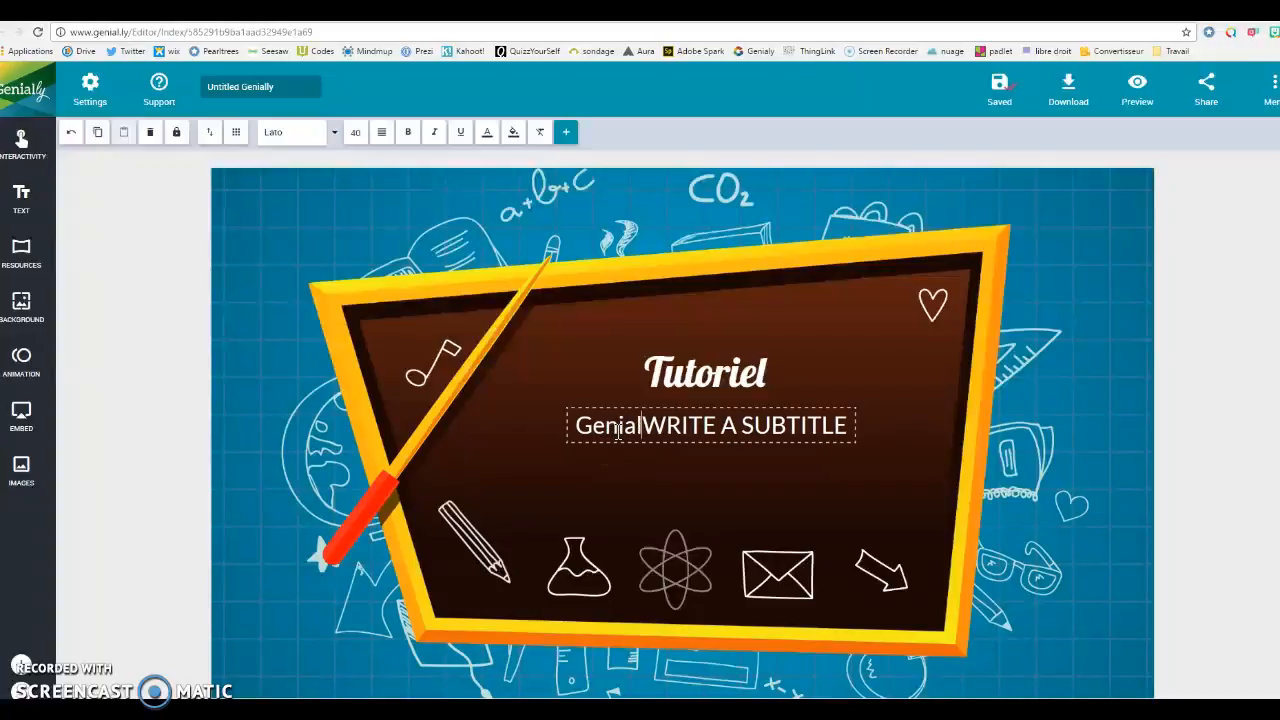
type("ly")
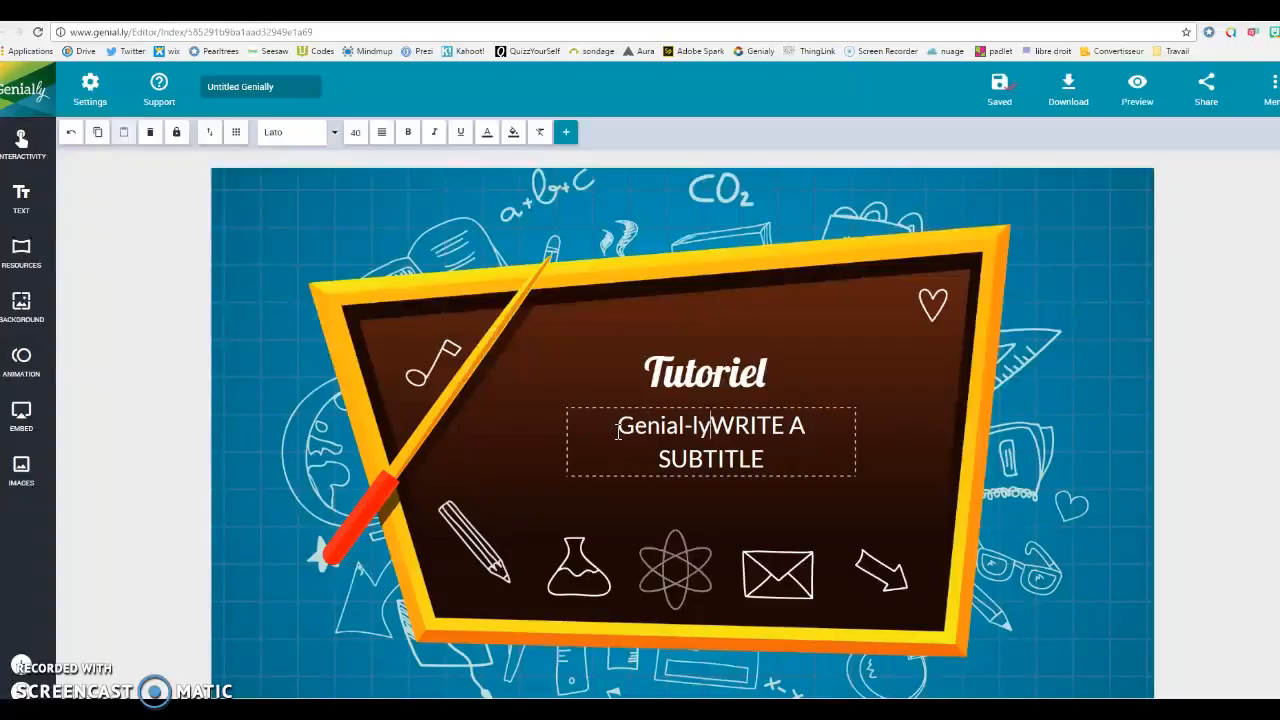
key("Delete")
key("Delete")
key("Delete")
key("Delete")
key("Delete")
key("Delete")
key("Delete")
key("Delete")
key("Delete")
key("Delete")
key("Delete")
key("Delete")
key("Delete")
key("Delete")
key("Delete")
key("Delete")
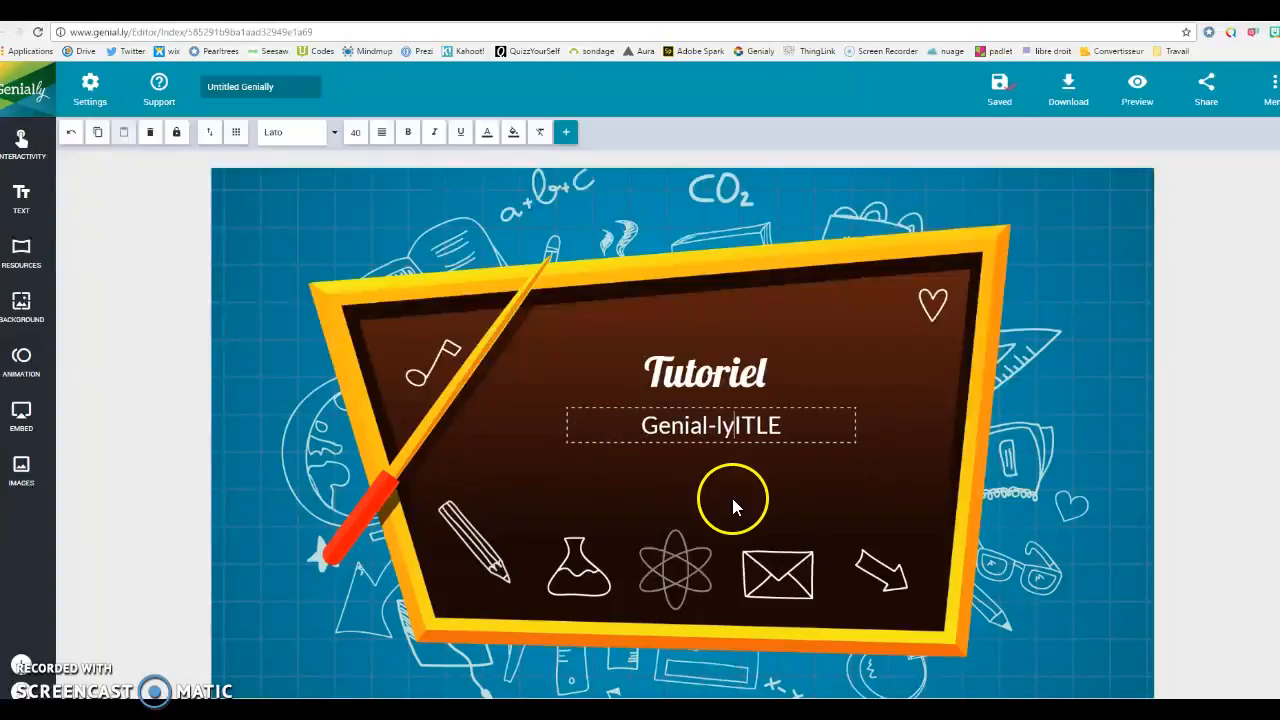
key("Escape")
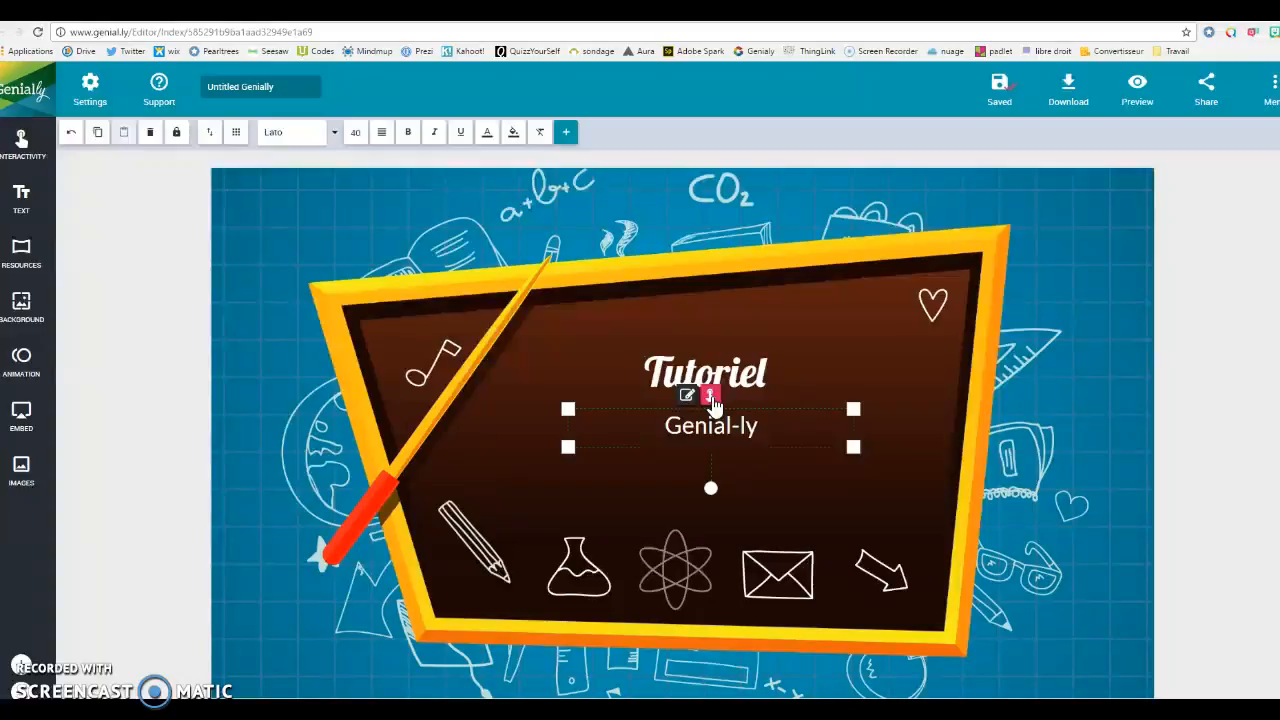
left_click(711, 398)
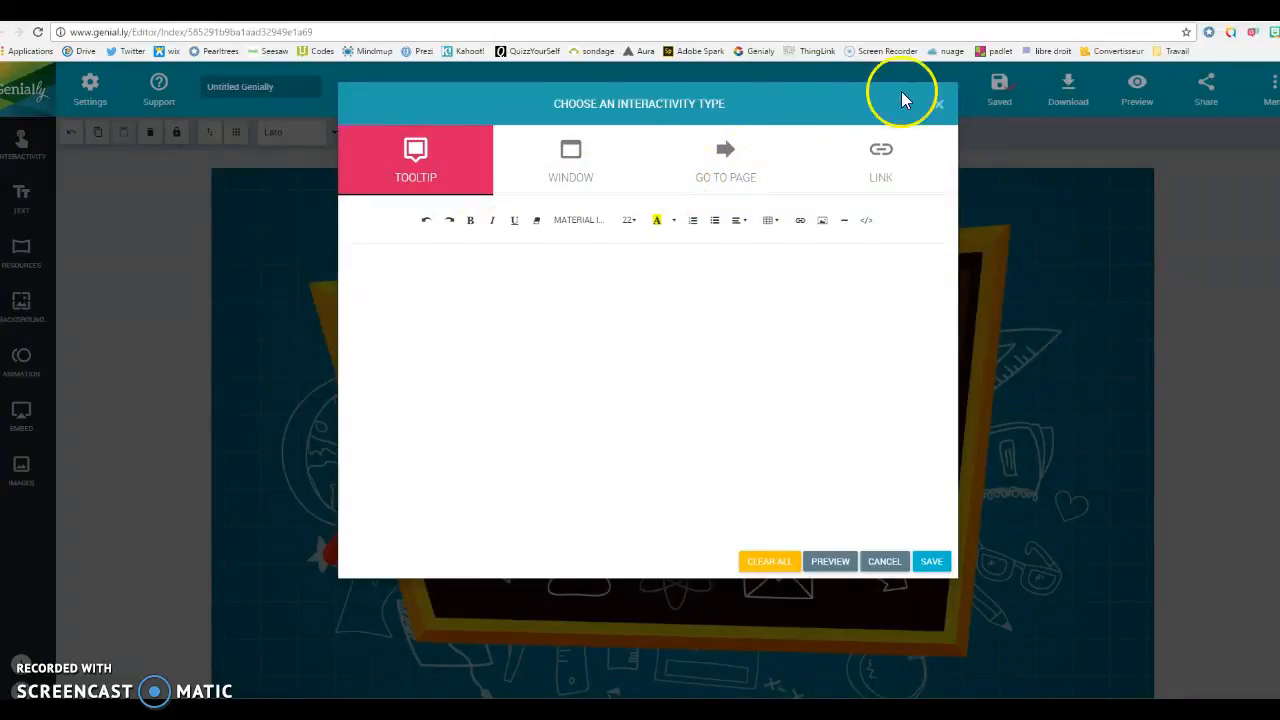
left_click(940, 108)
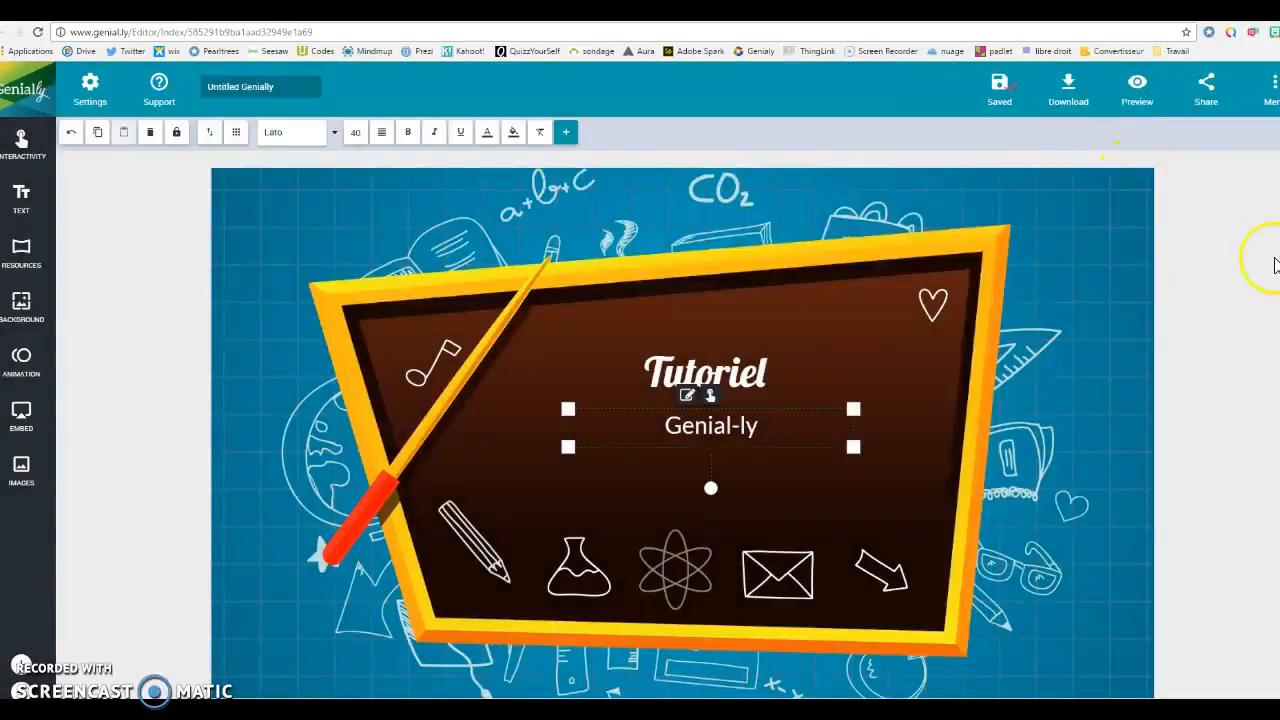
Step: Add the template's page 8, with the pencil and five numbered titles, as the second page and open it
left_click(1278, 394)
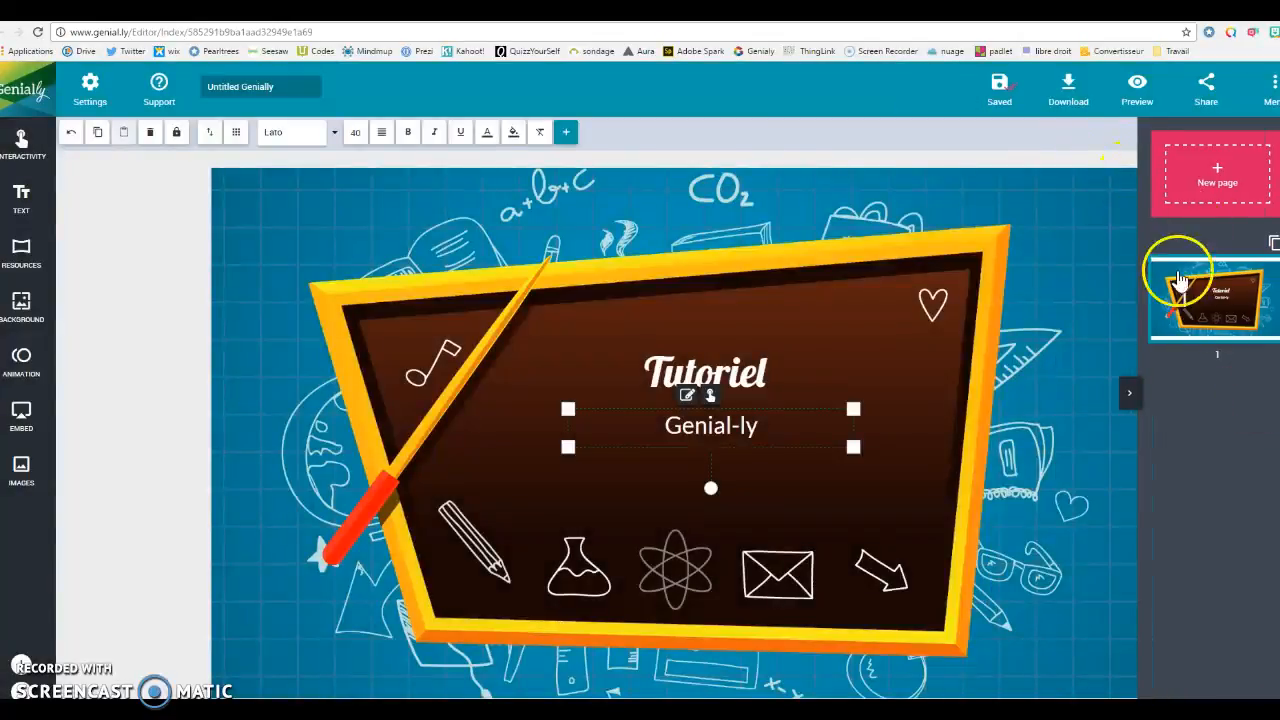
left_click(1222, 182)
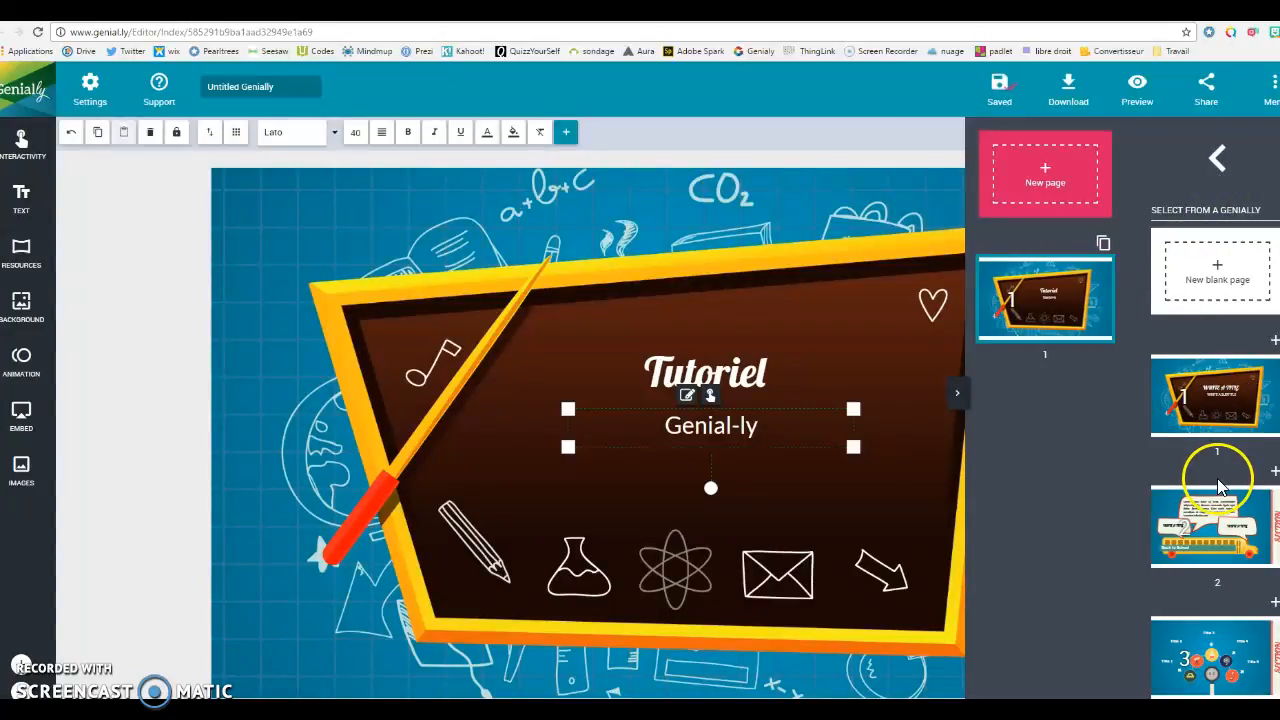
scroll(1224, 500, "down", 2)
scroll(1224, 500, "down", 6)
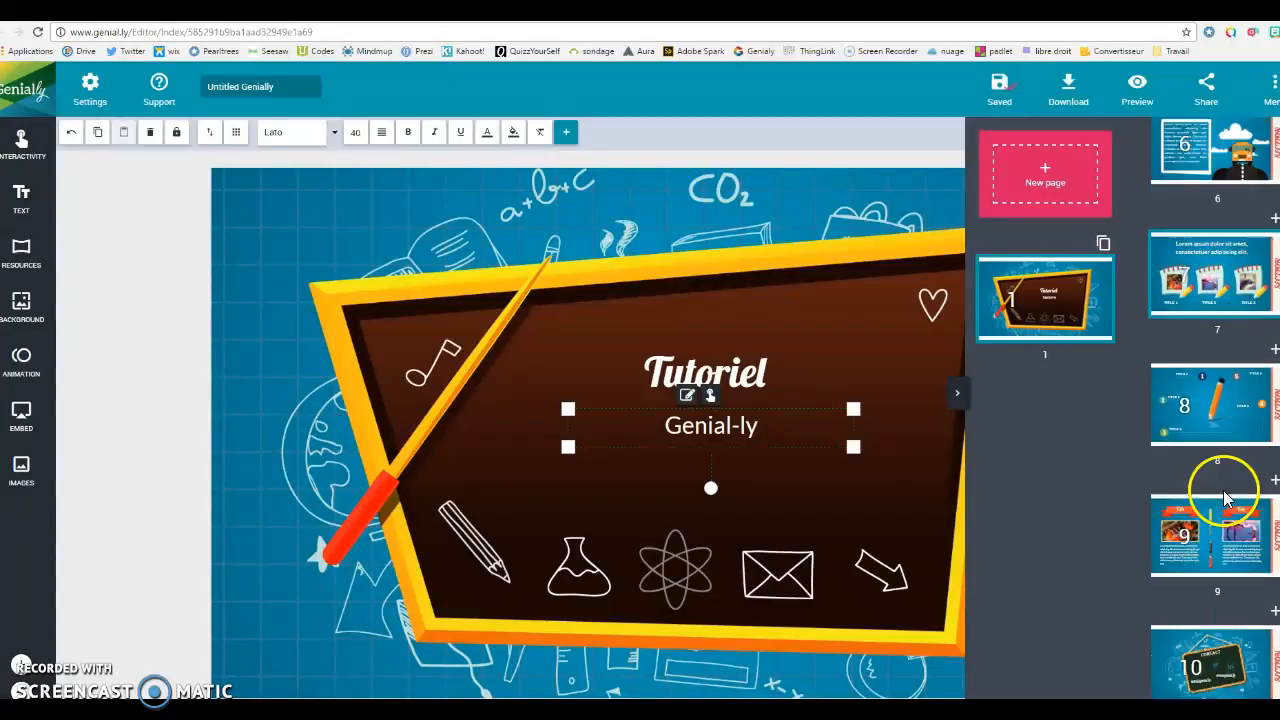
left_click(1222, 360)
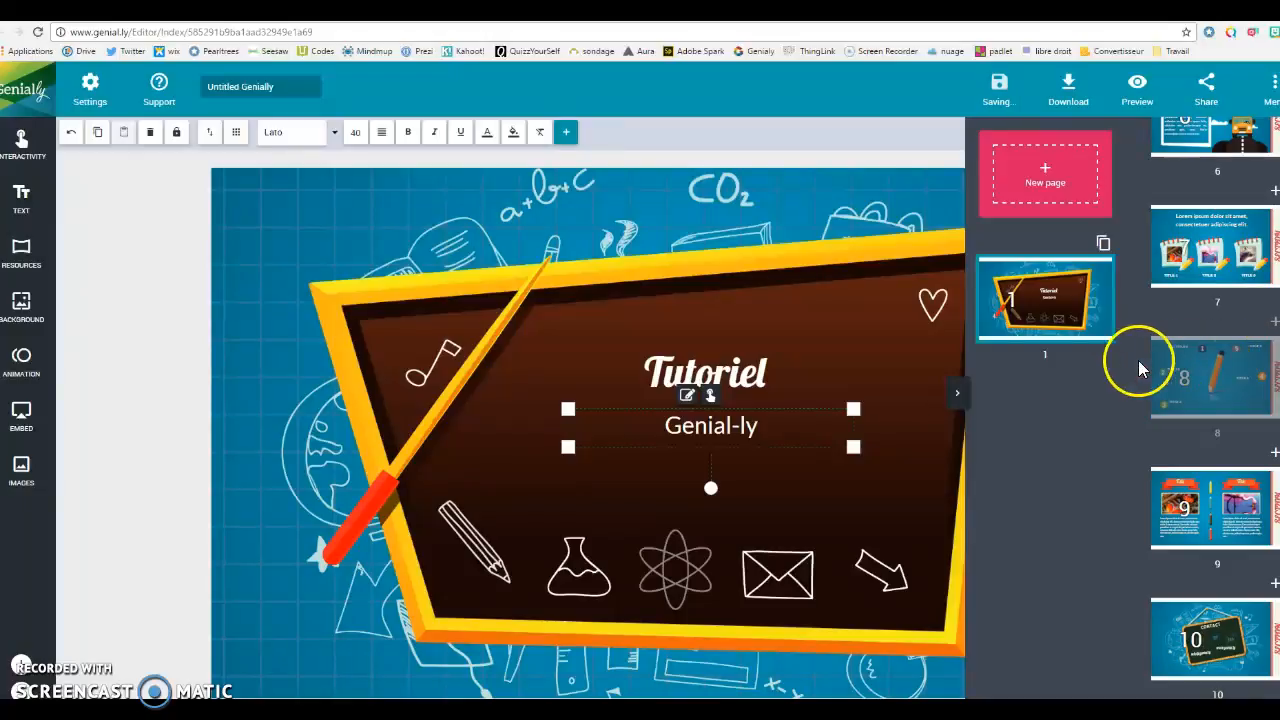
left_click(1104, 514)
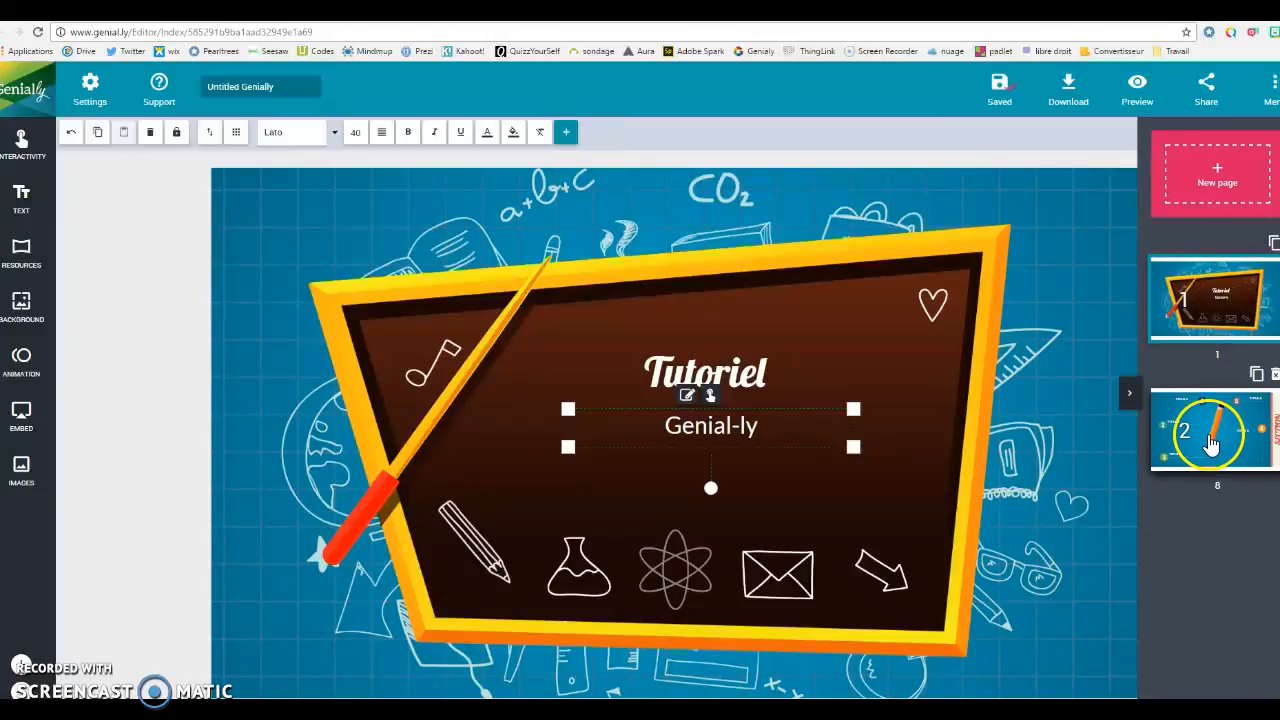
left_click(1211, 443)
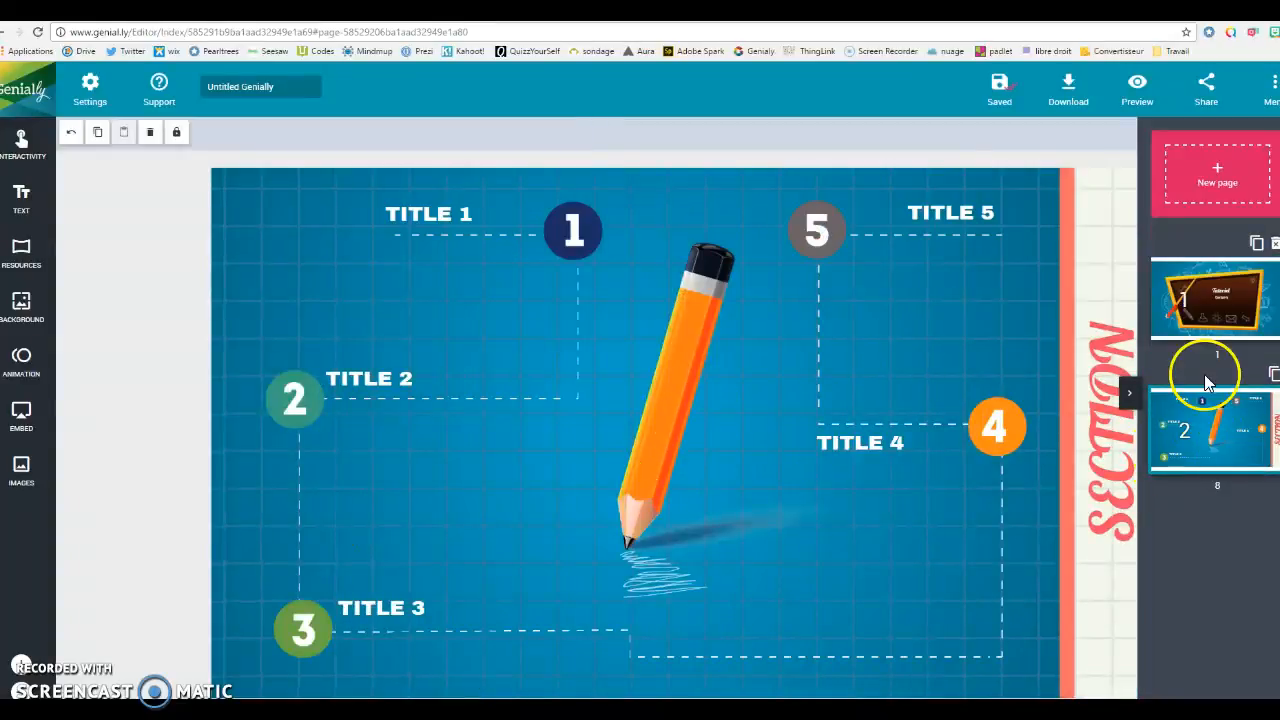
Step: Give the "Genial-ly" subtitle on the first page a go-to-page interactivity that leads to page 2
left_click(1212, 305)
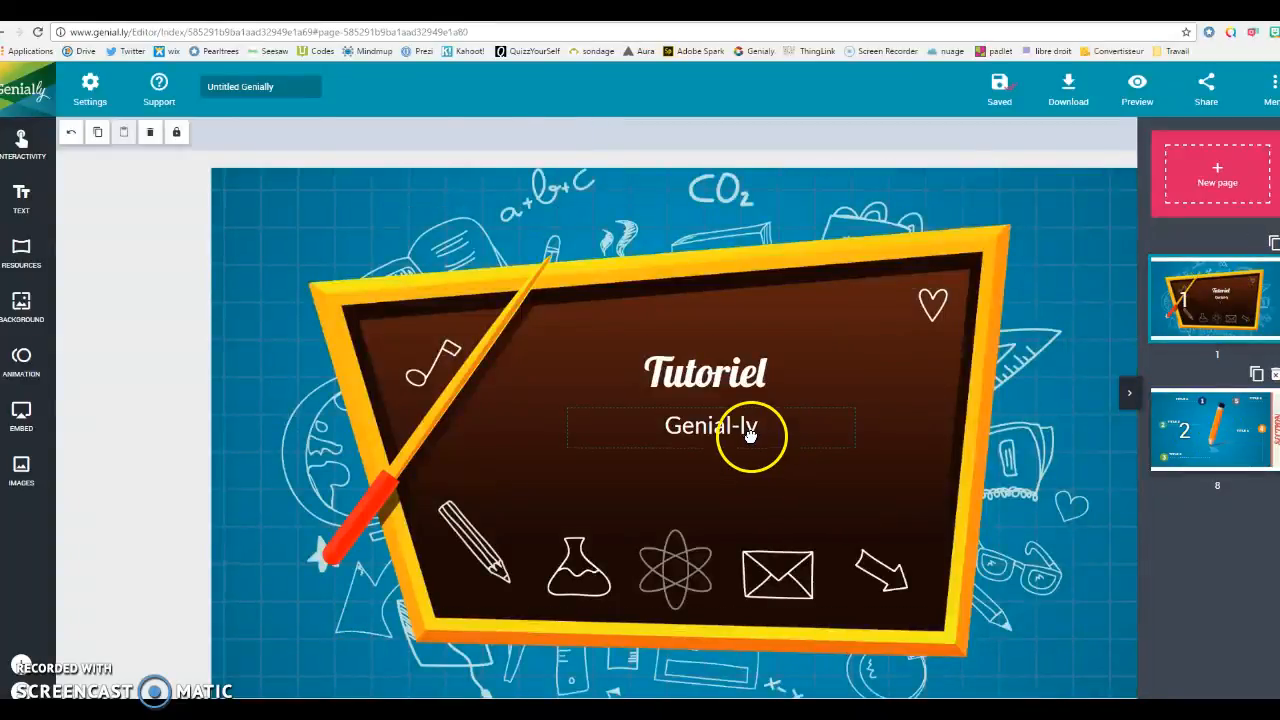
left_click(750, 435)
left_click(703, 372)
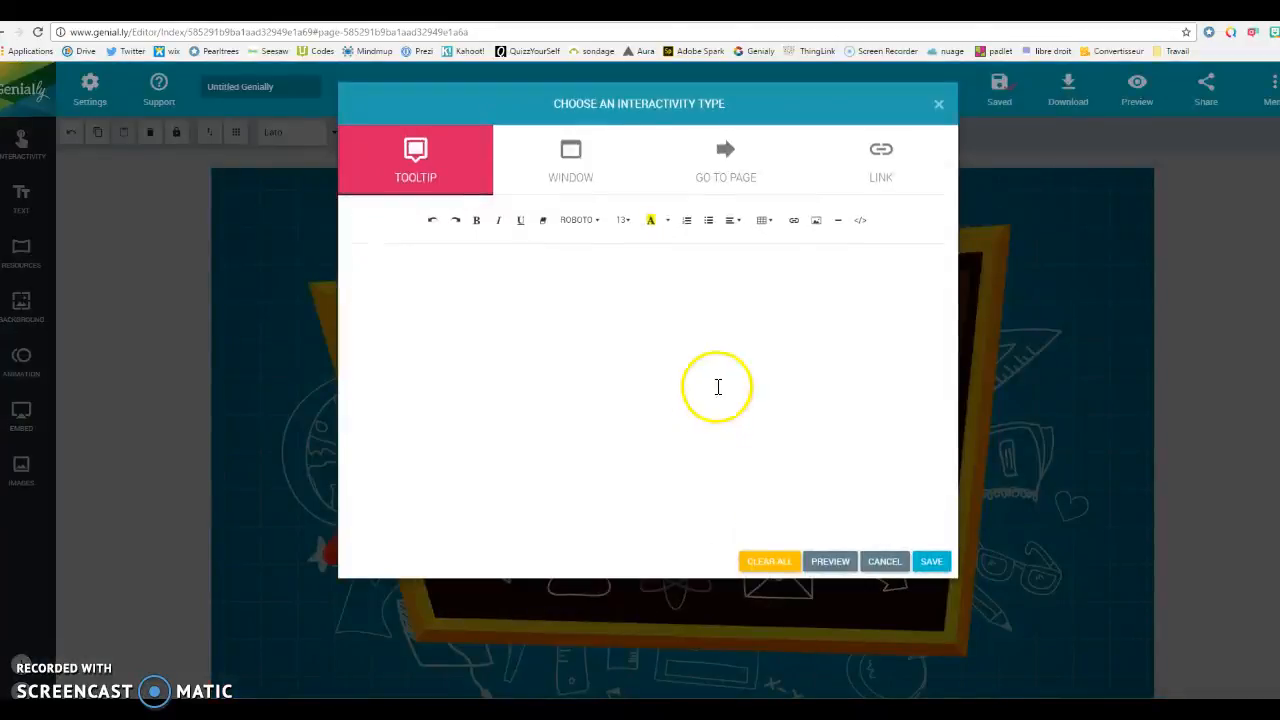
left_click(716, 172)
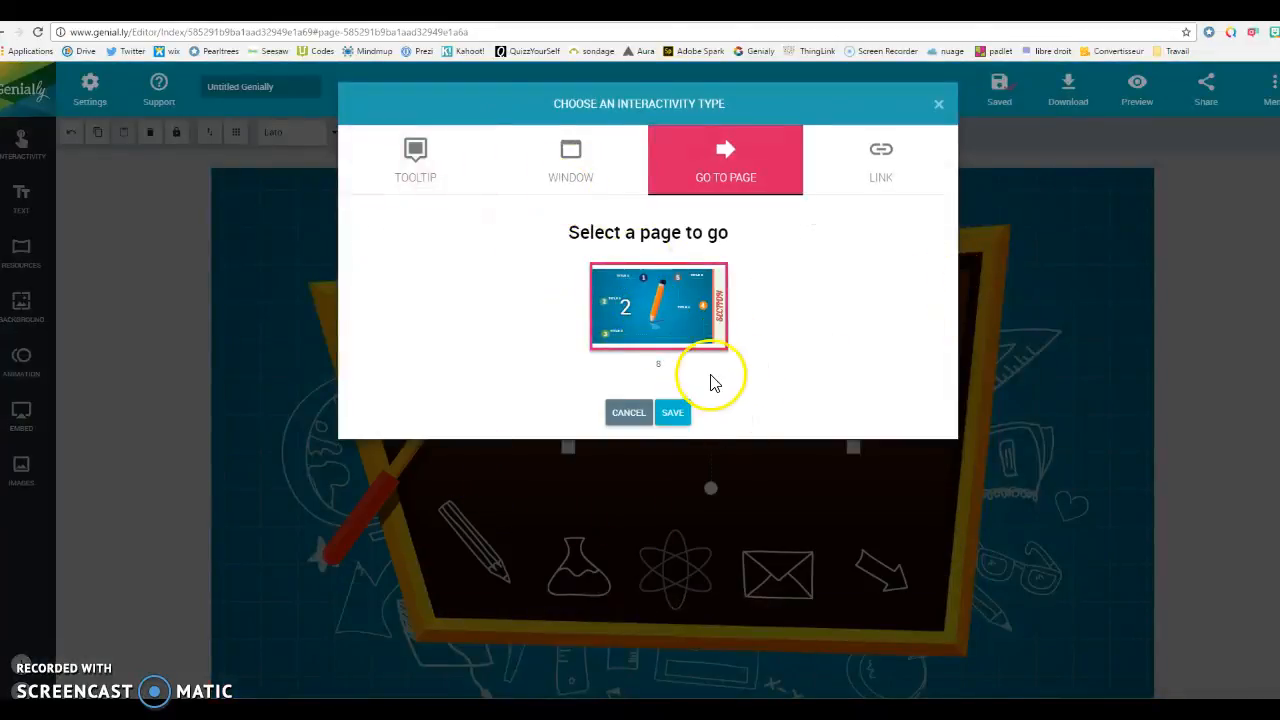
left_click(668, 416)
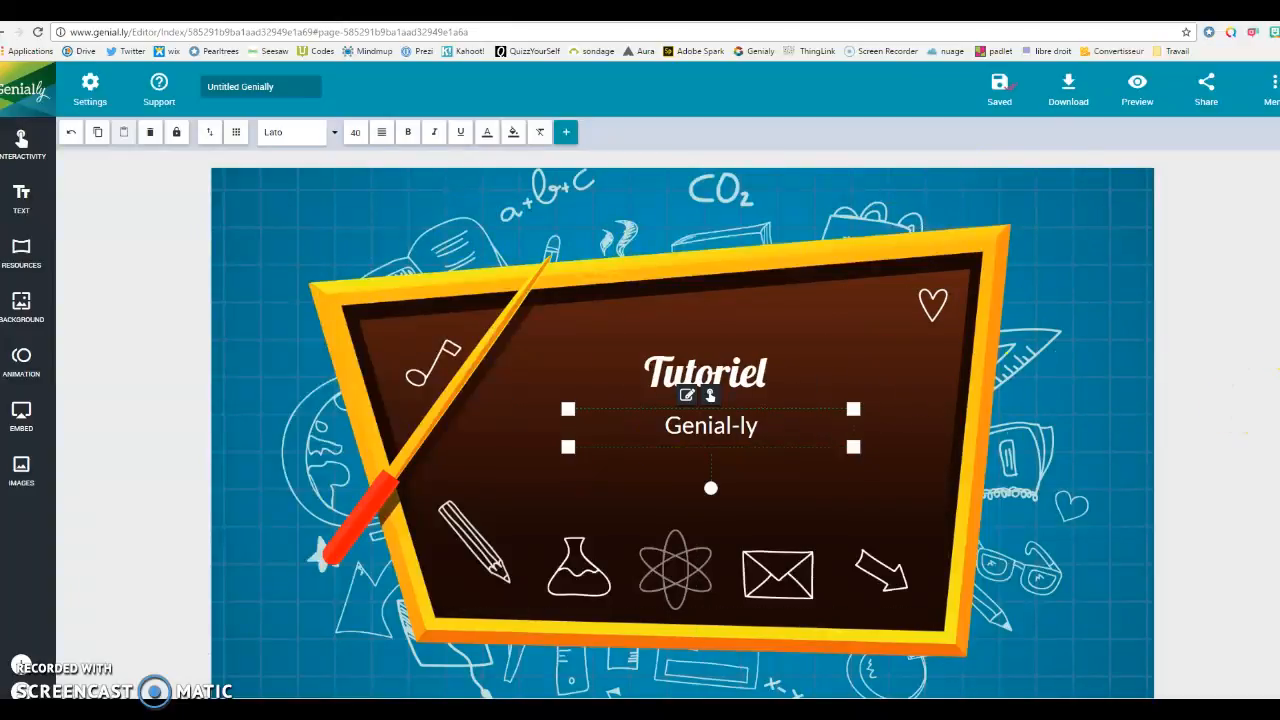
Step: On page 2, replace the "TITLE 1" text with "Outil simple"
left_click(1277, 393)
left_click(1255, 428)
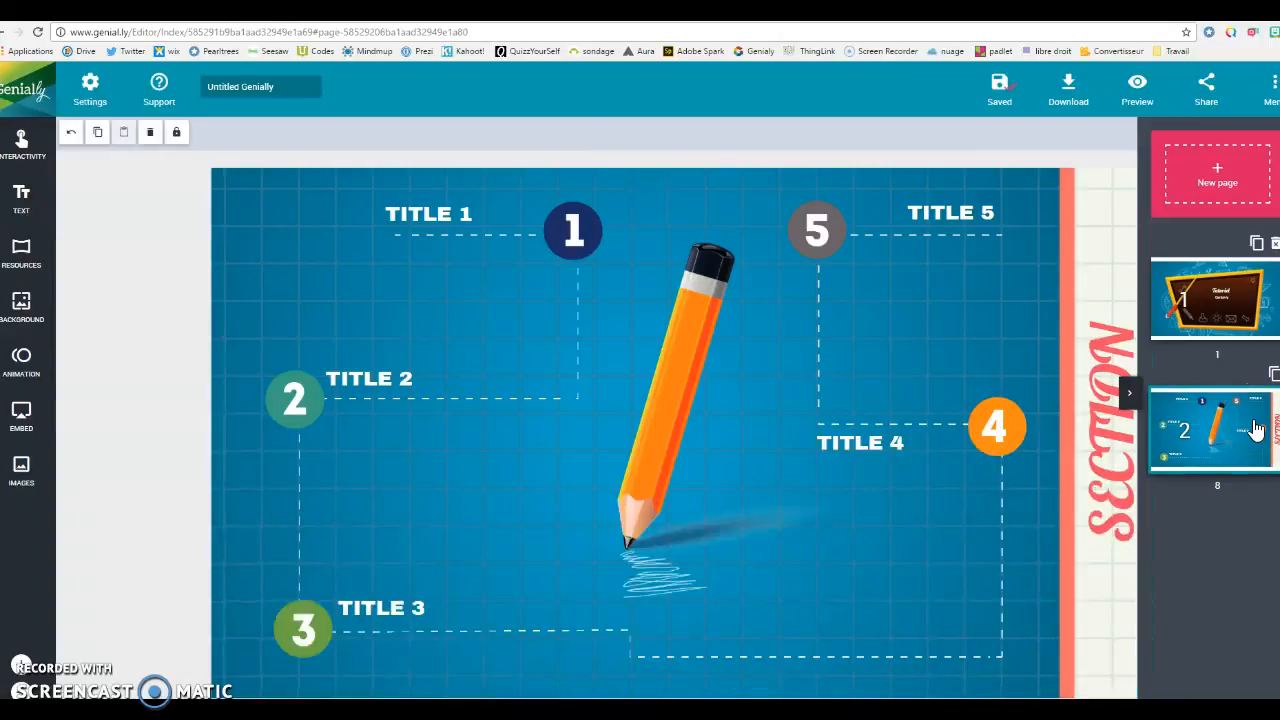
left_click(400, 217)
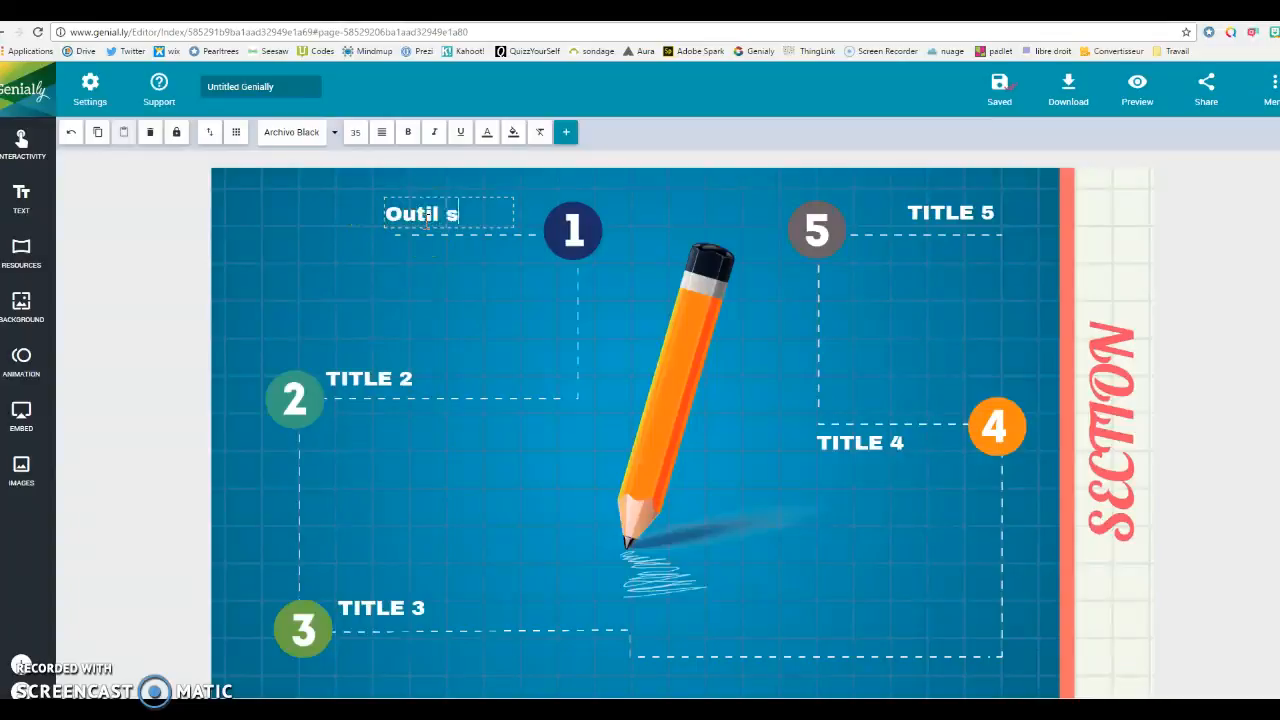
type("e")
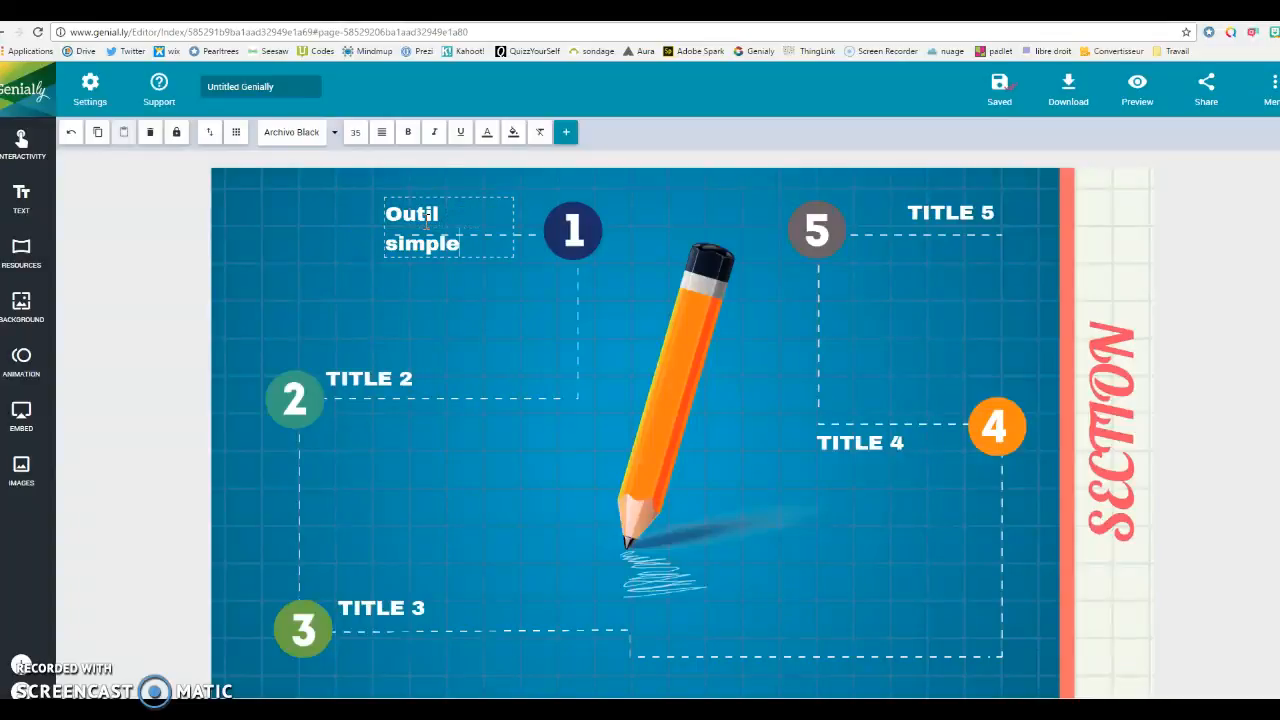
Step: Resize the "Outil simple" text box so its text fits on one line and place it beside circle 1
left_click(471, 206)
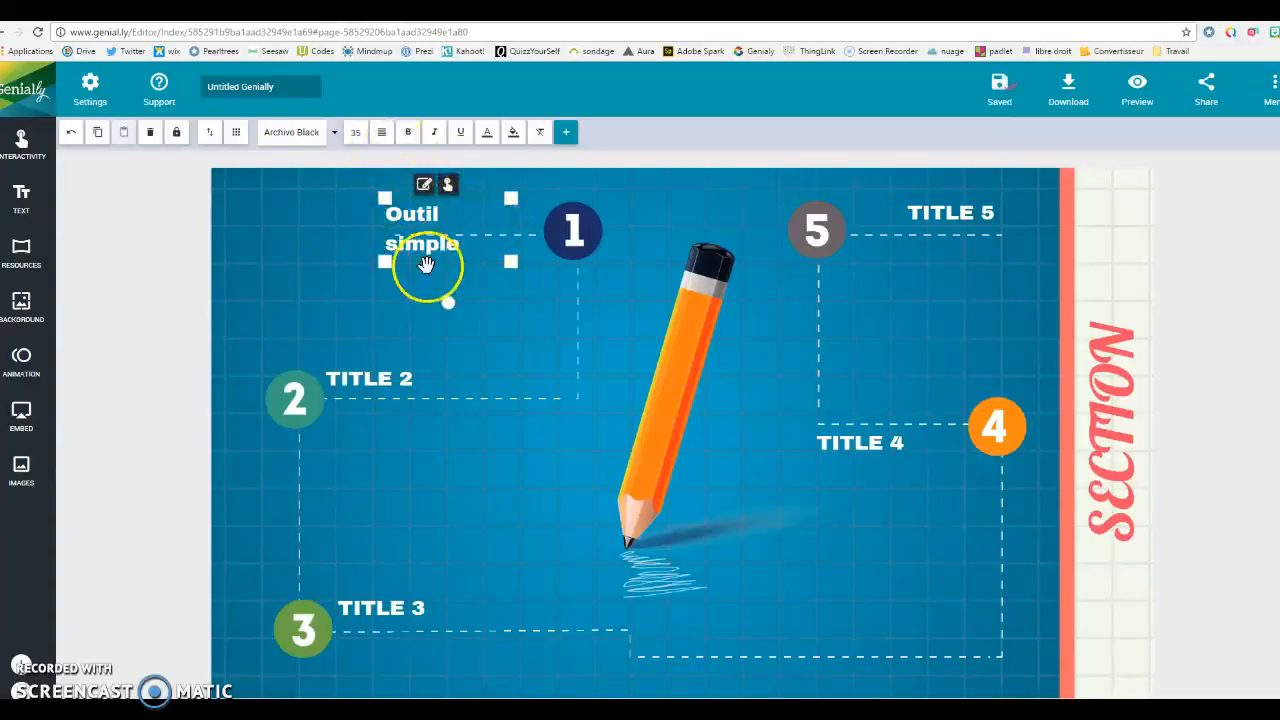
left_click_drag(386, 259, 314, 234)
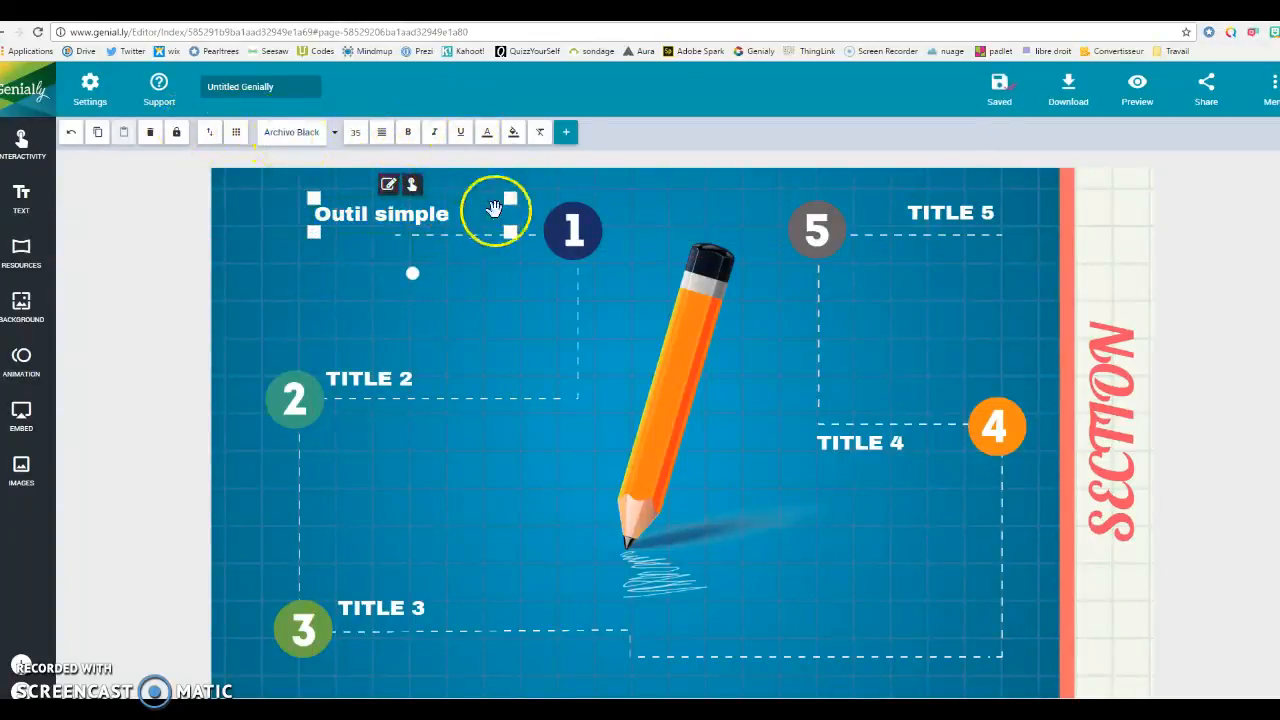
left_click_drag(510, 232, 472, 232)
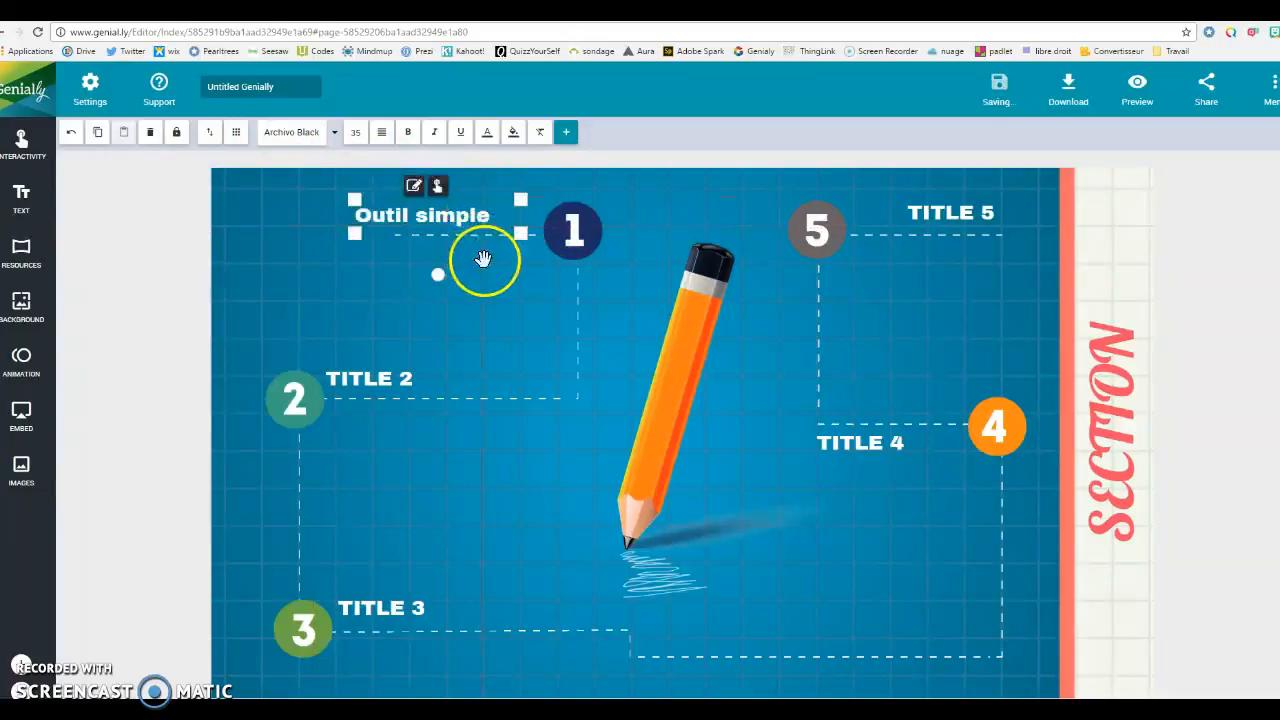
Step: Give the "Outil simple" title a tooltip reading "Outil très simple d'utilisation" in font size 24 and save it
left_click(438, 186)
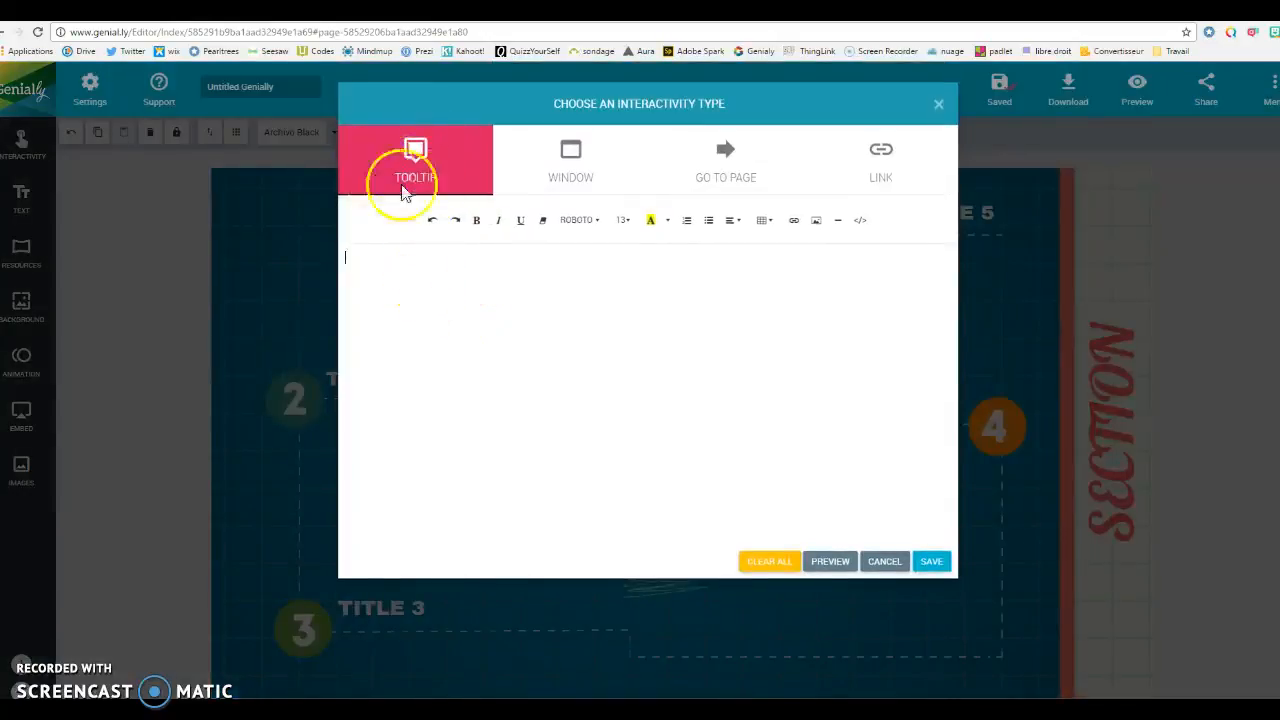
left_click(408, 271)
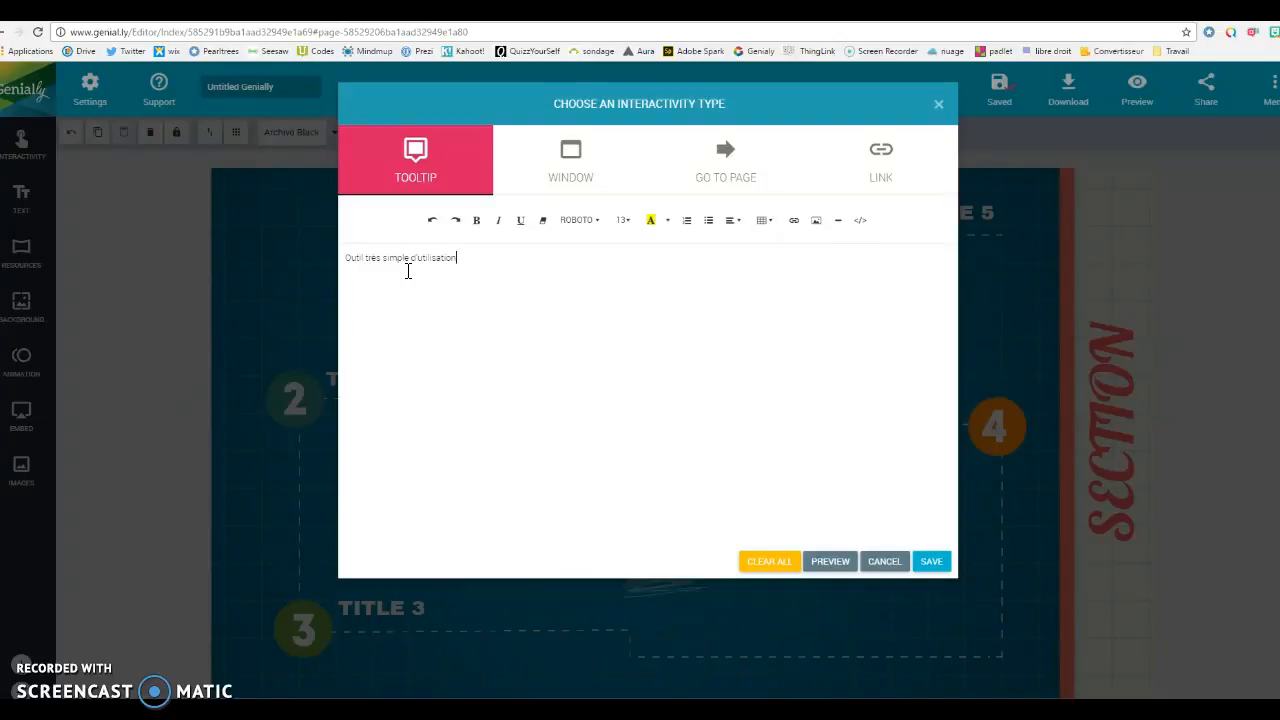
left_click_drag(460, 257, 346, 257)
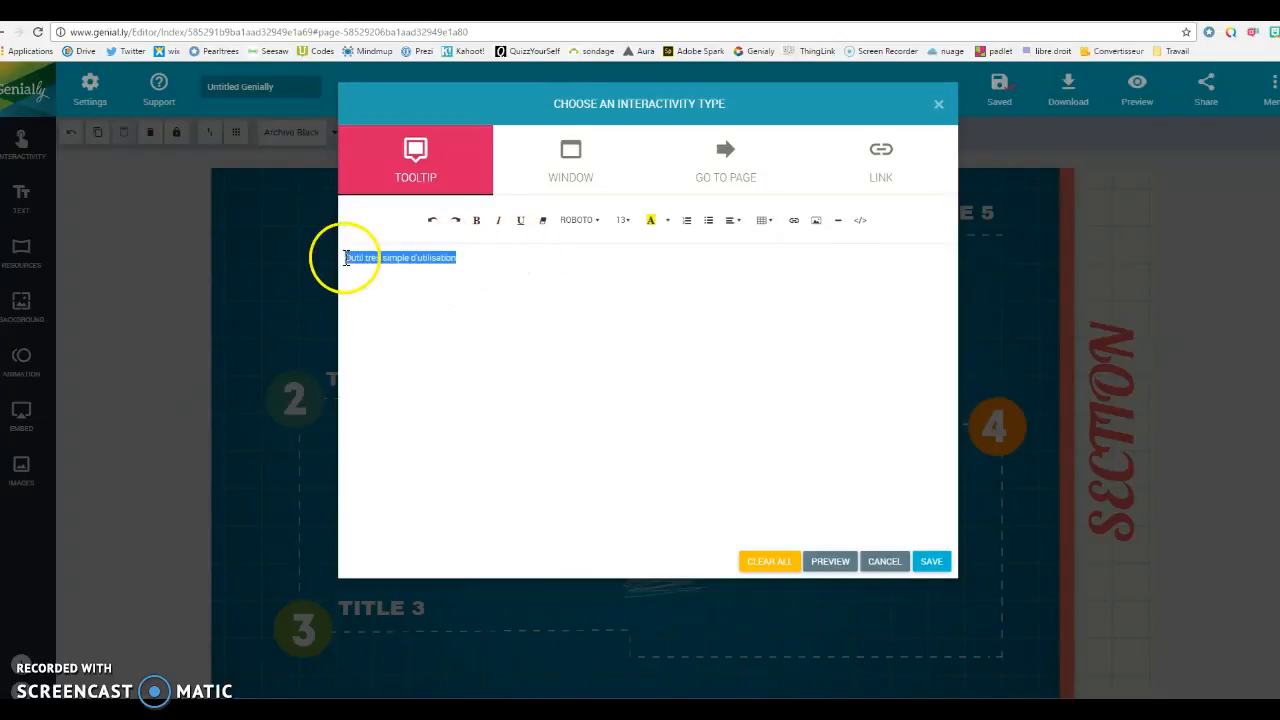
left_click(622, 220)
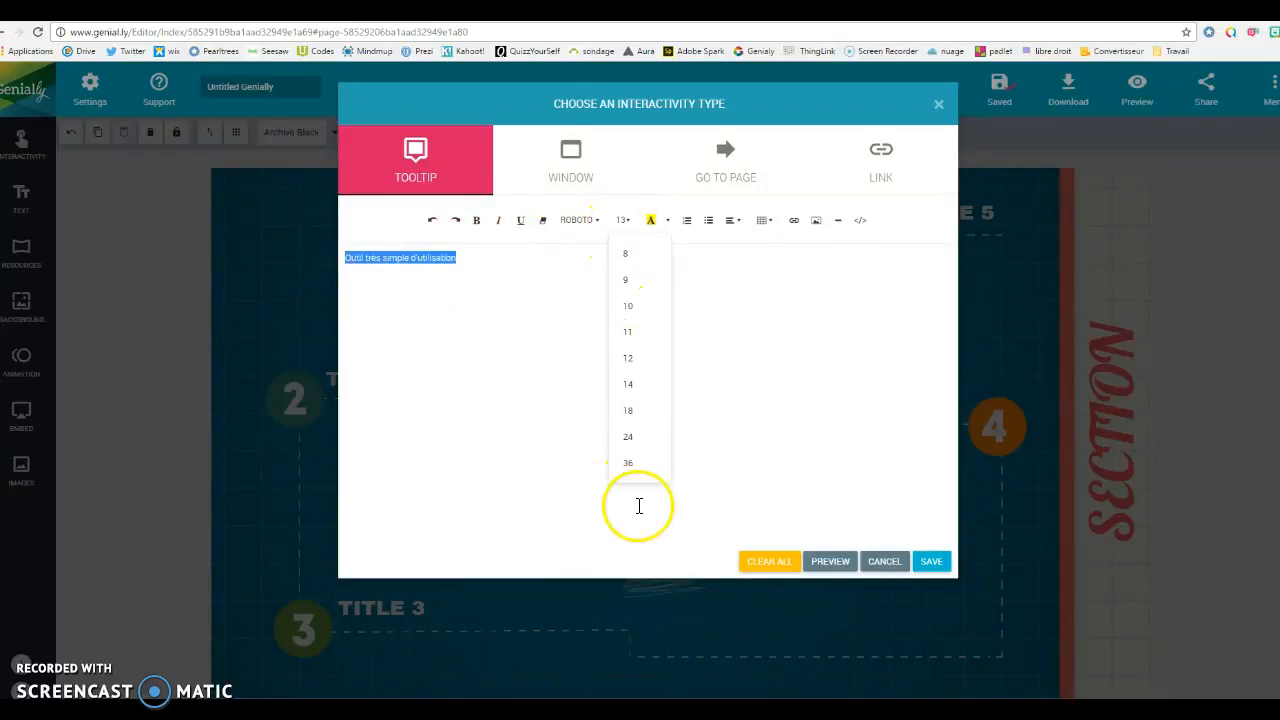
left_click(631, 437)
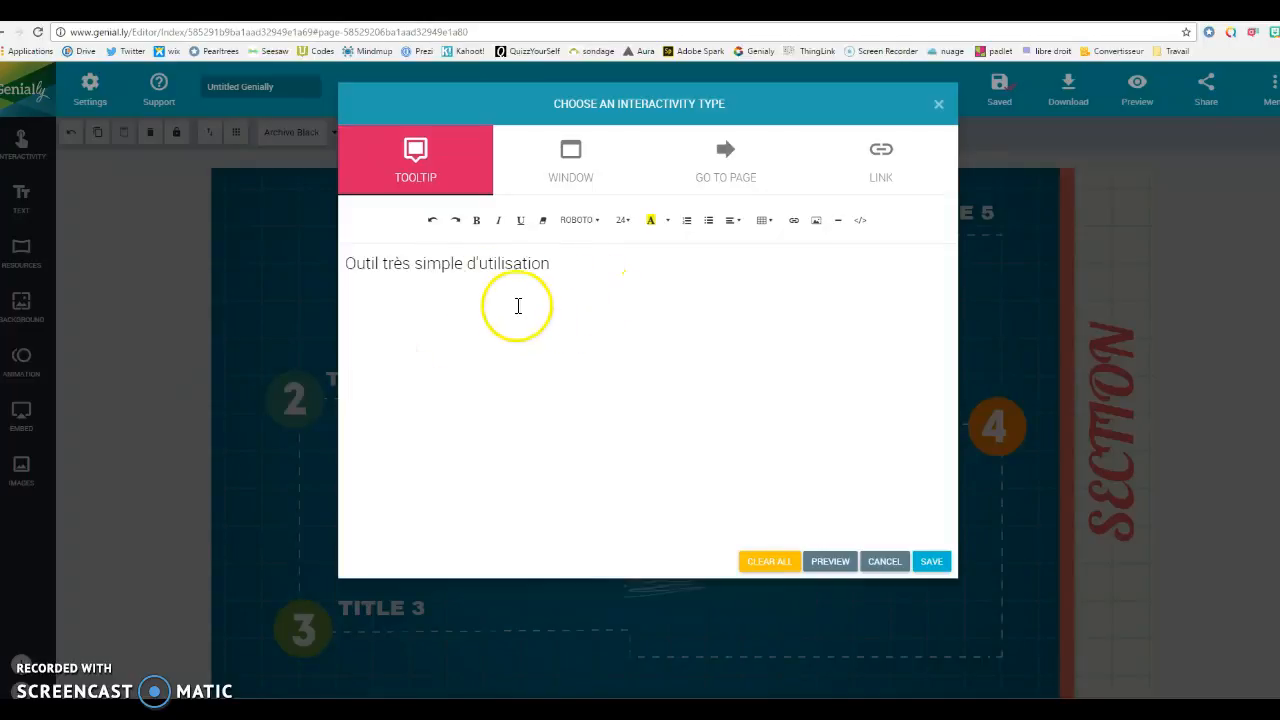
left_click(915, 550)
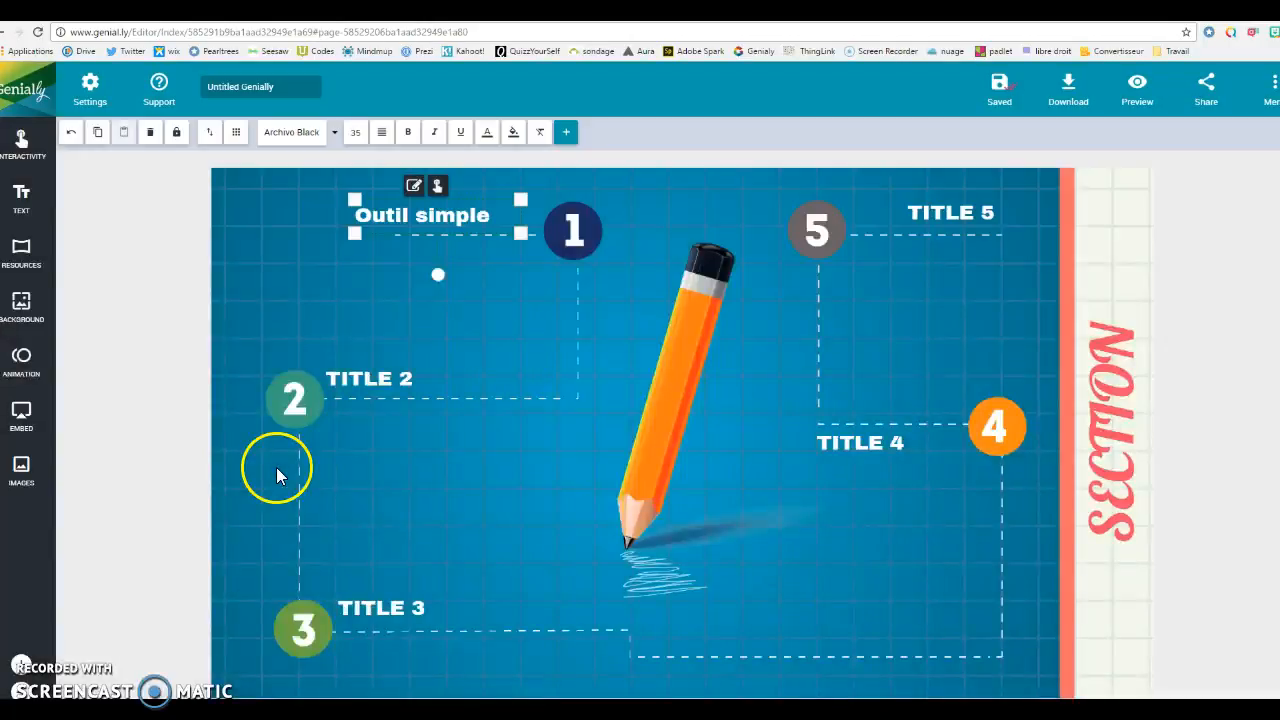
Step: Replace the "TITLE 2" text beside circle 2 with "Outil rapide"
left_click(378, 376)
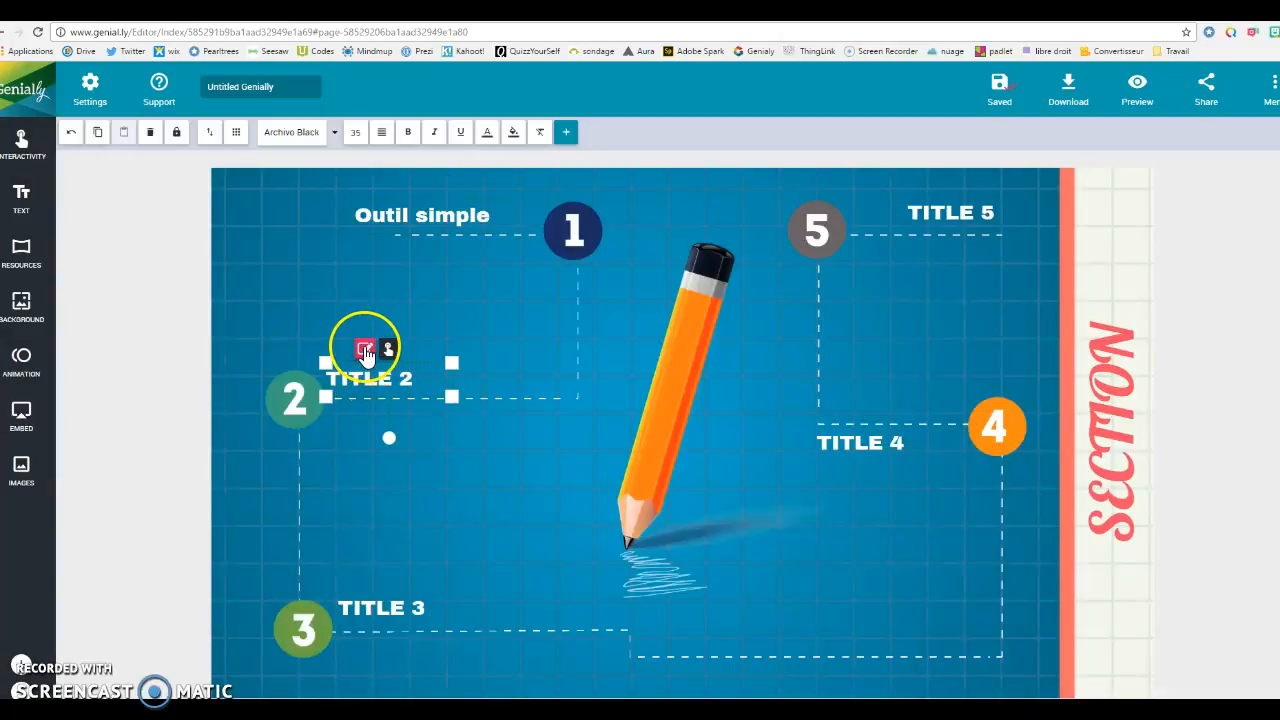
left_click(363, 347)
left_click(350, 378)
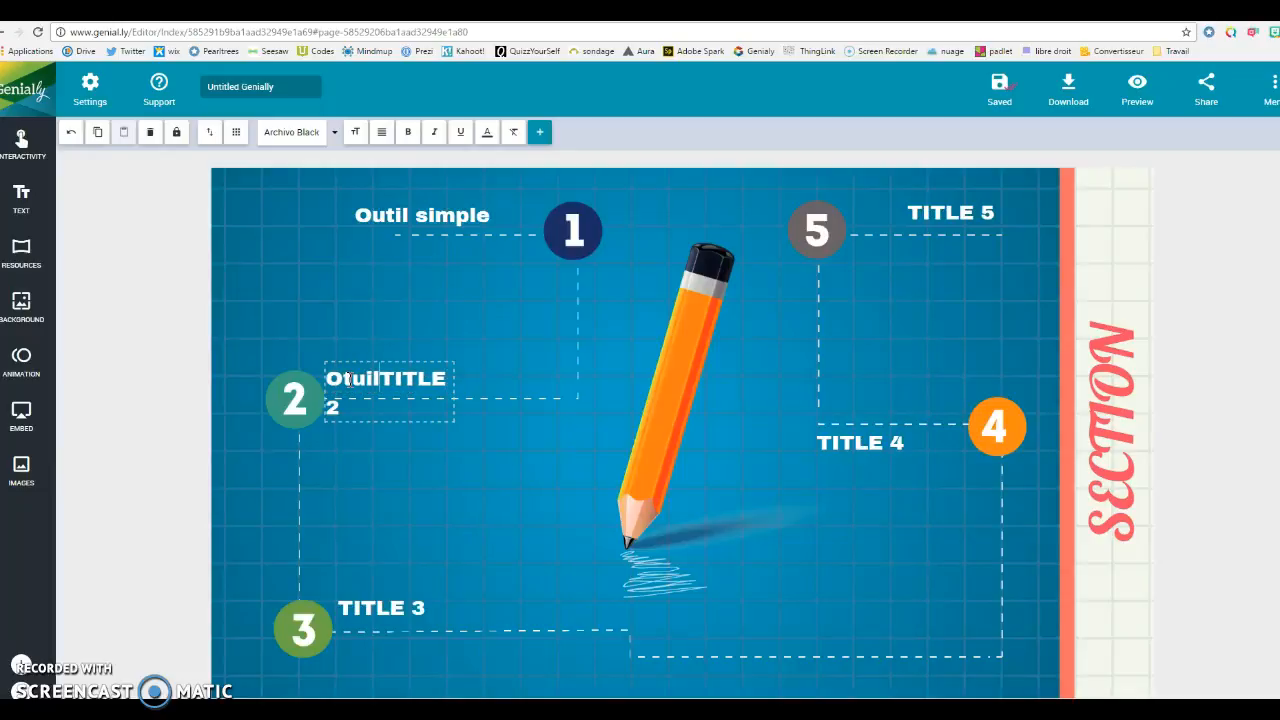
type("il rapide")
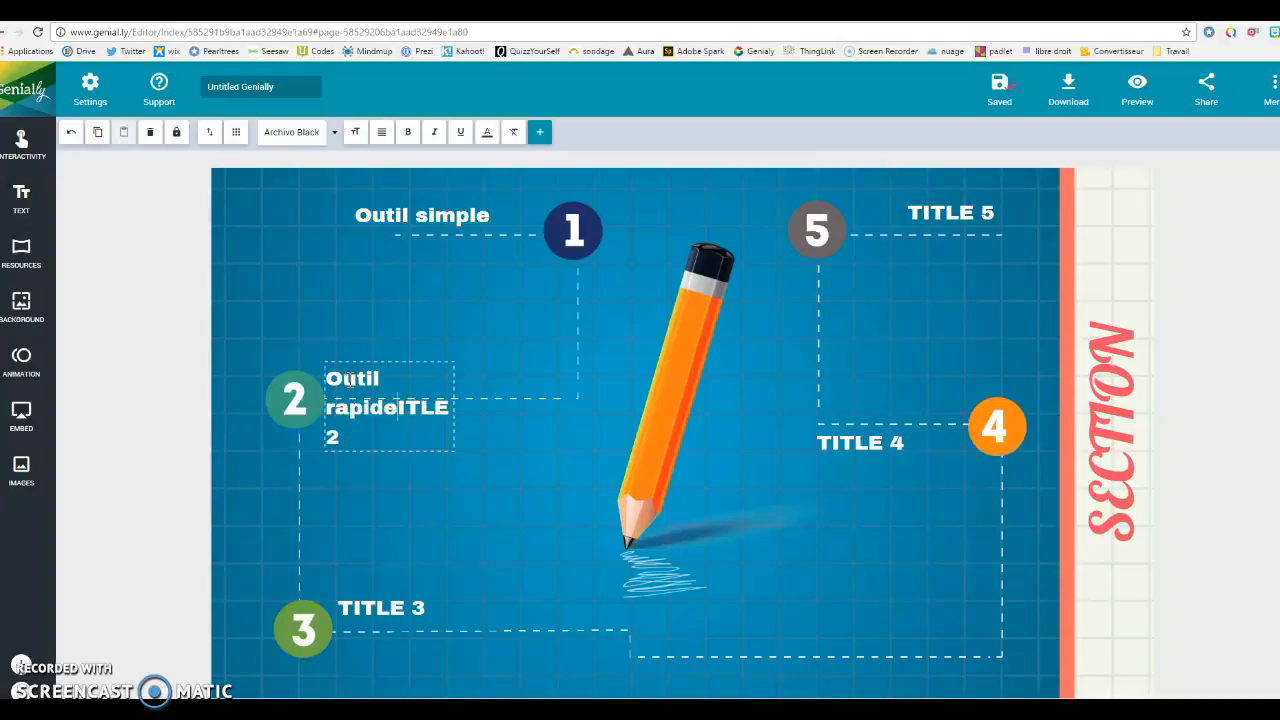
key("Delete")
key("Delete")
key("Delete")
key("Delete")
left_click(367, 465)
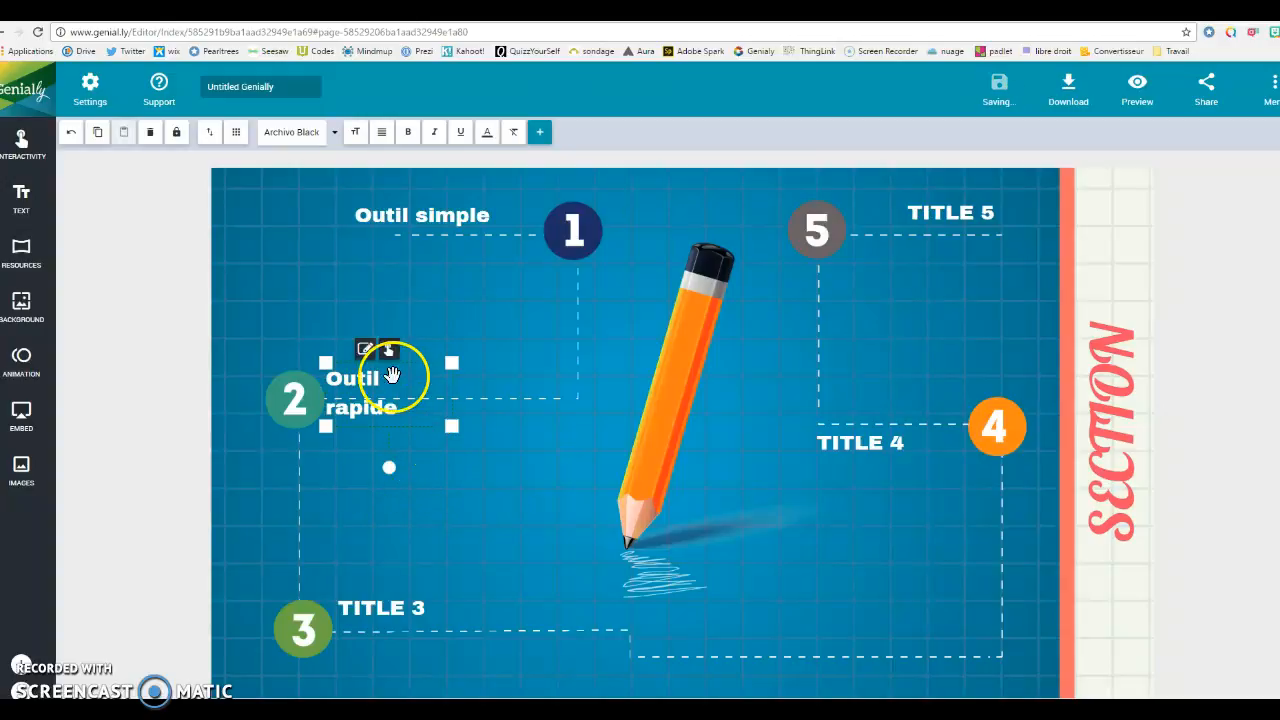
Step: Give "Outil rapide" a window interactivity reading "Outil rapide à utiliser quand on le connait!" in font size 36 and save it
left_click(392, 348)
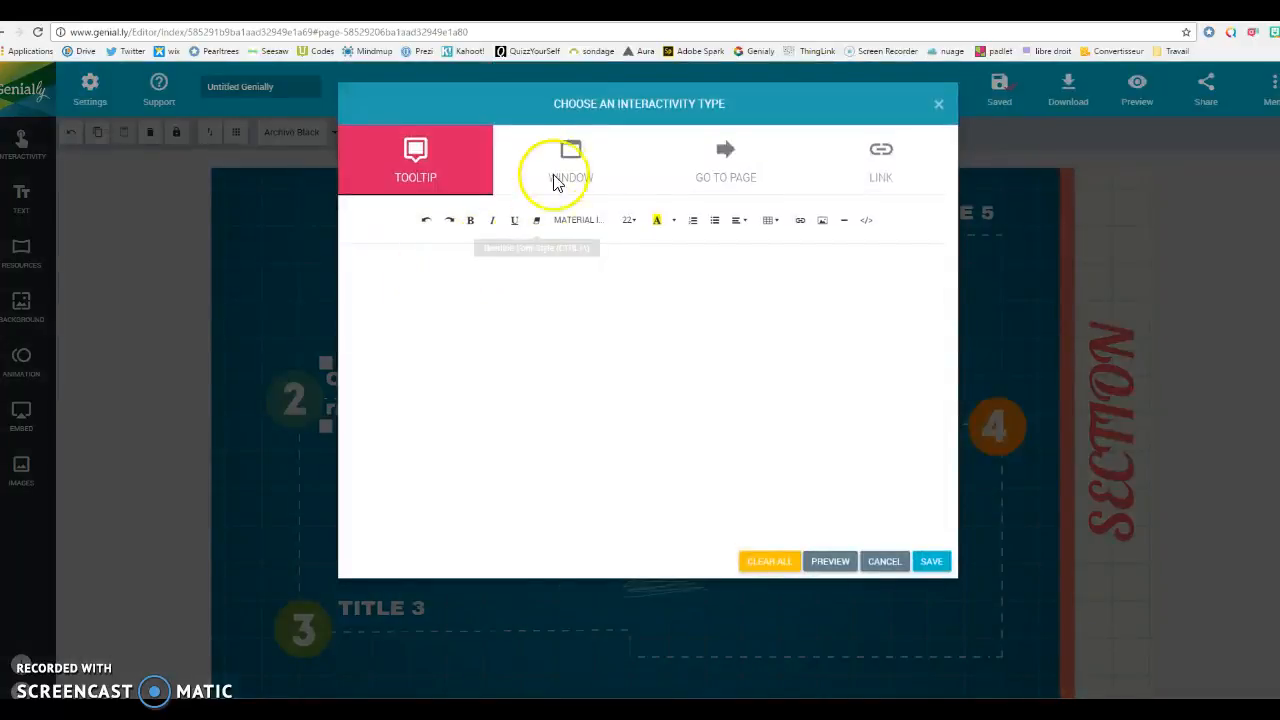
left_click(569, 158)
left_click(494, 300)
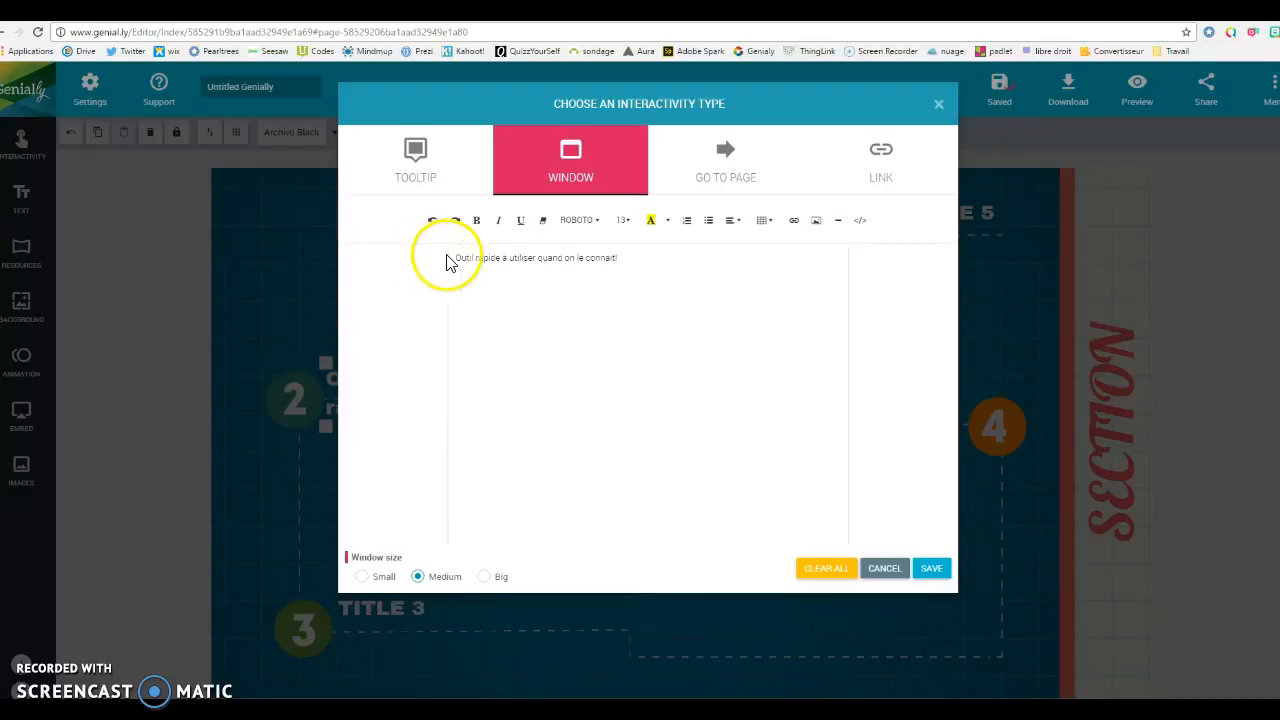
left_click_drag(455, 257, 646, 266)
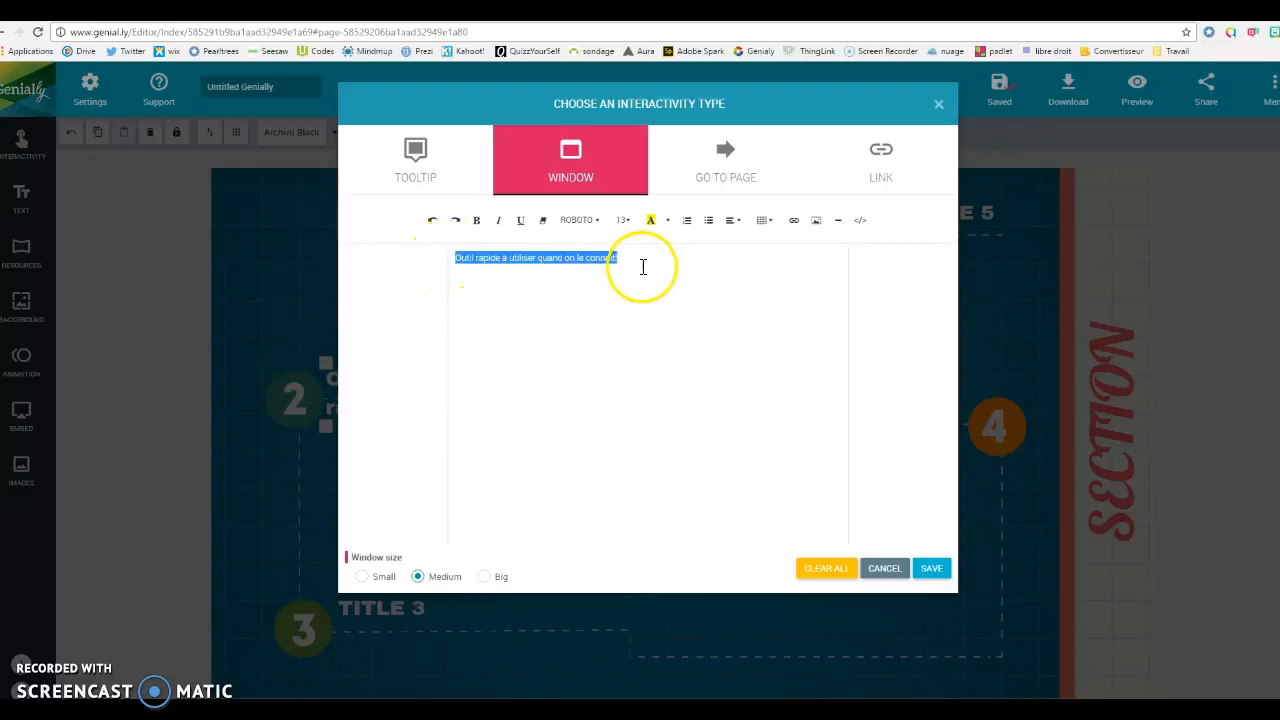
left_click(622, 220)
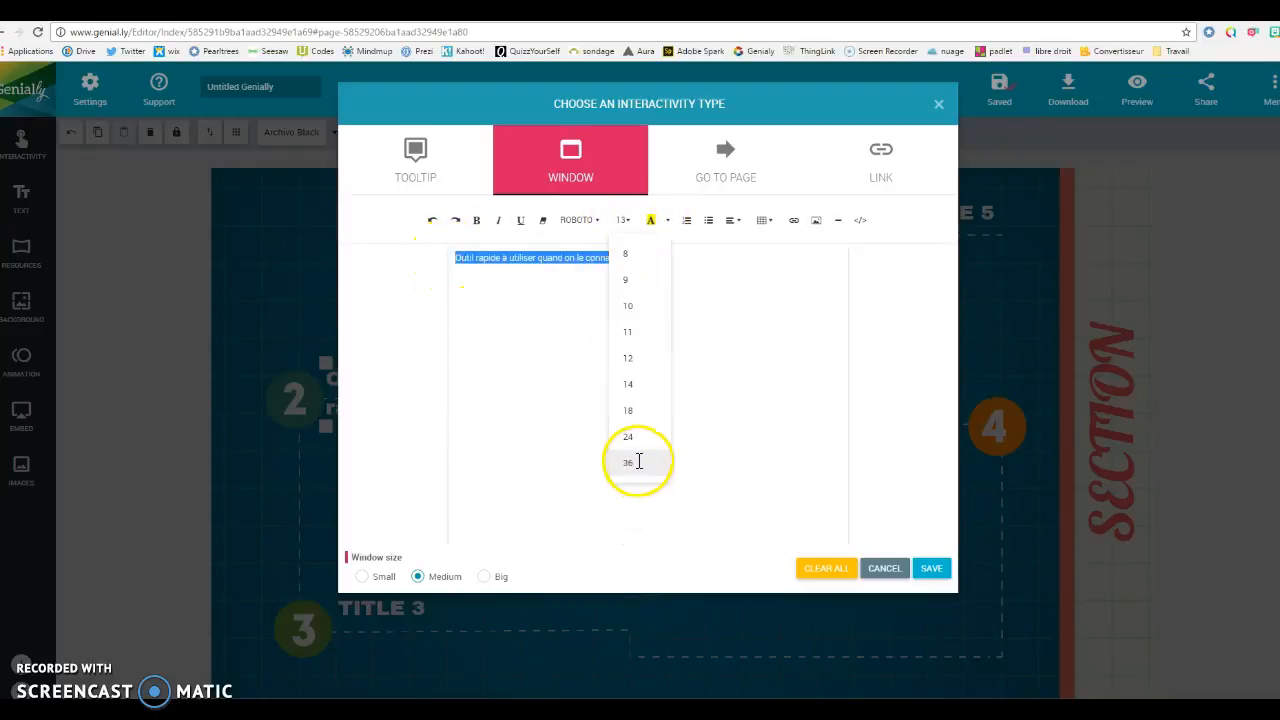
left_click(638, 464)
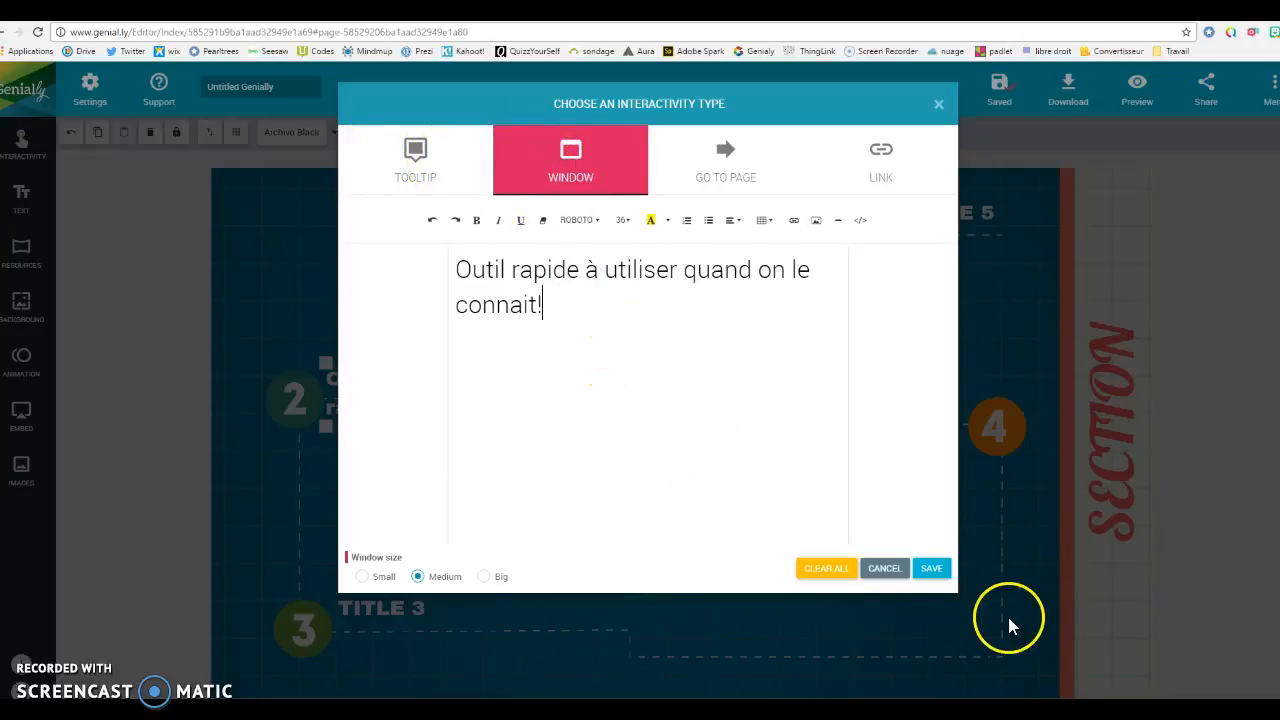
left_click(930, 570)
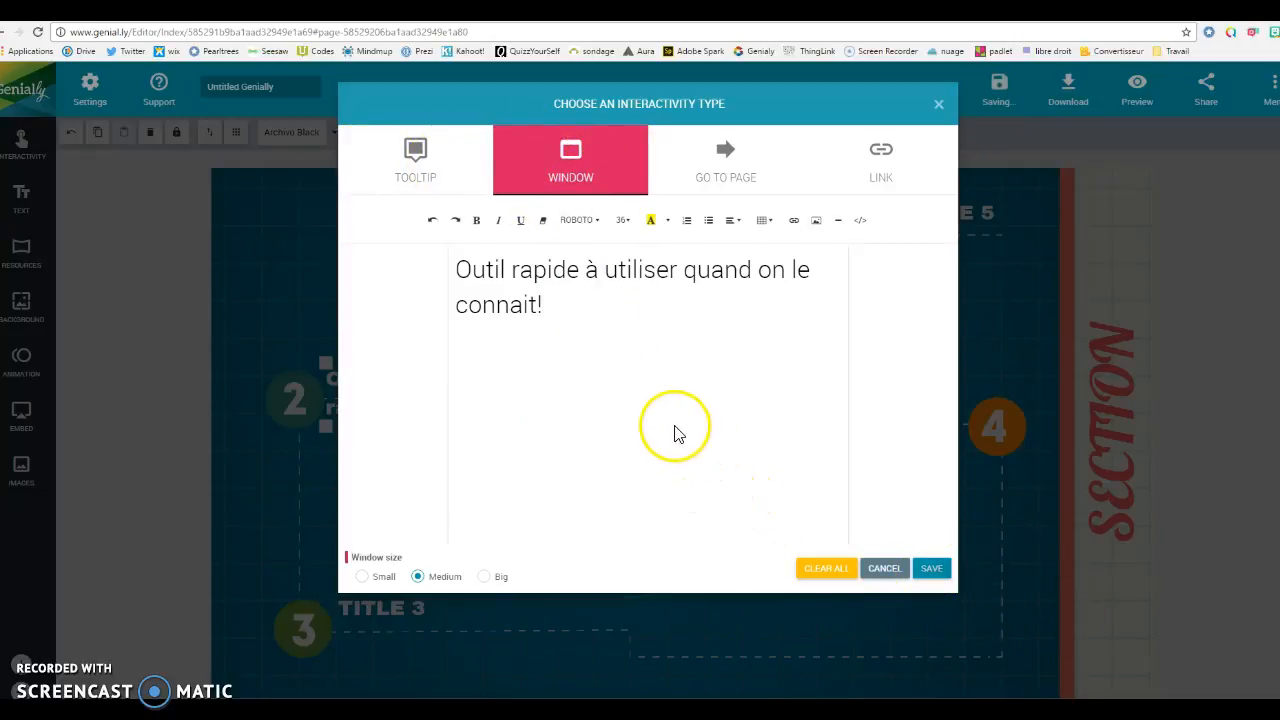
Step: Replace the "TITLE 3" text beside circle 3 with "Exemple"
left_click(394, 607)
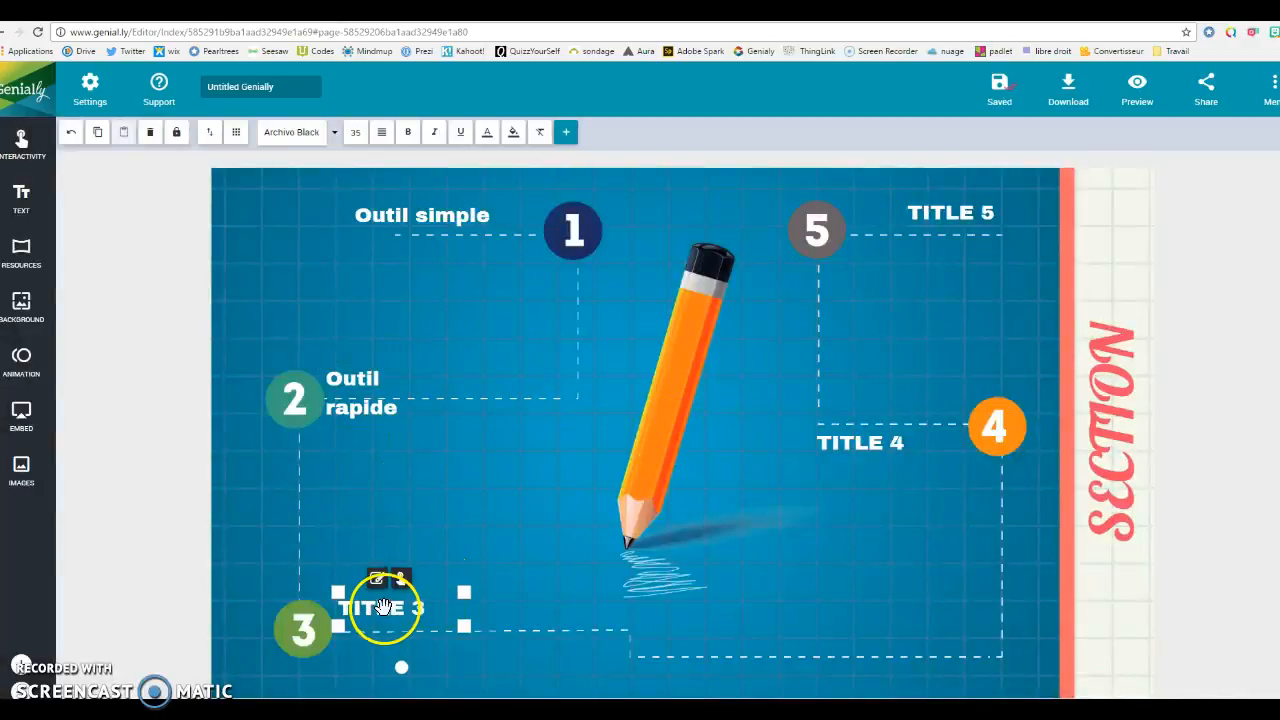
left_click(378, 580)
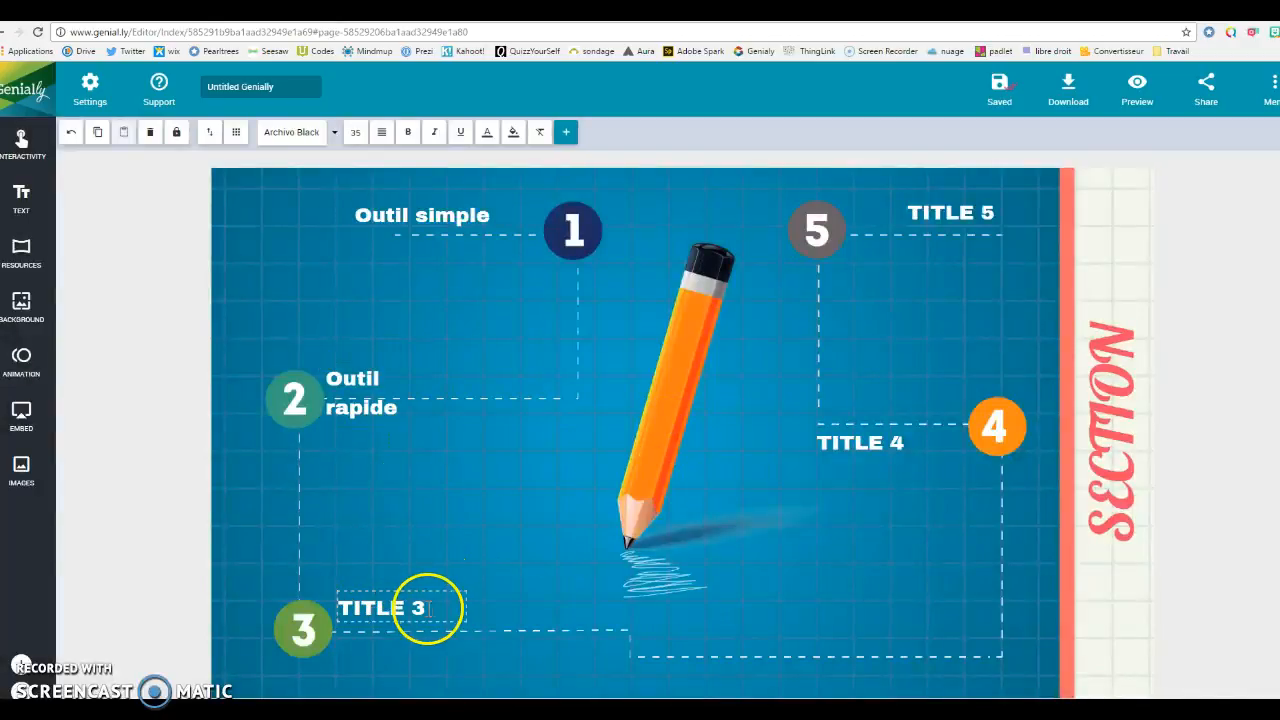
type("Exemple")
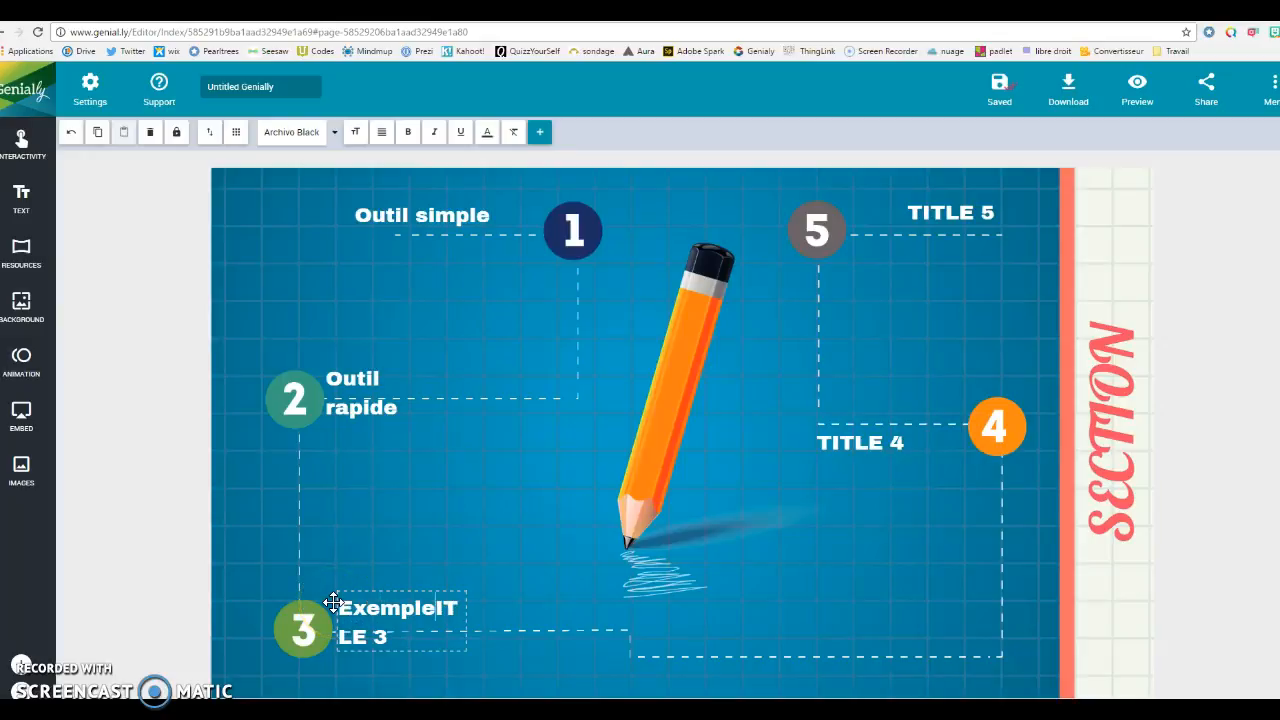
key("Delete")
key("Delete")
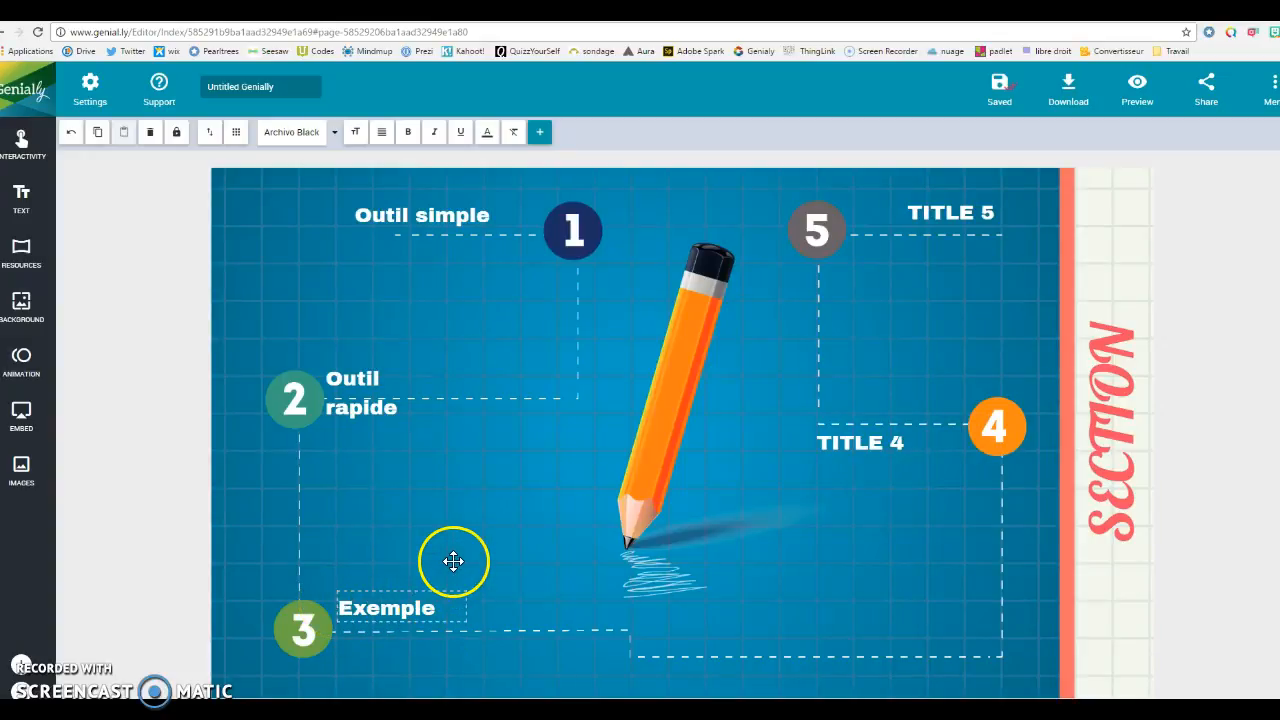
left_click(452, 562)
Step: Give "Exemple" a link interactivity using the URL copied from the open "Formation STMS" Genially presentation, and save it
left_click(399, 614)
left_click(400, 579)
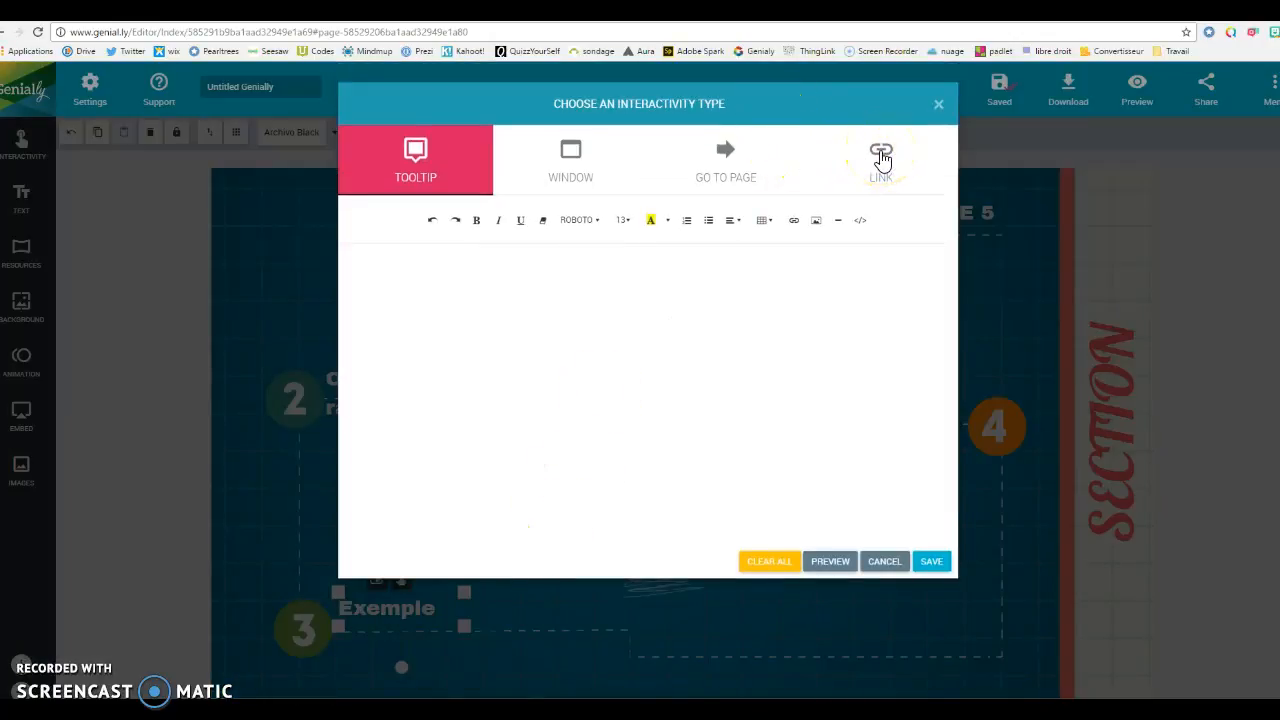
left_click(880, 155)
left_click(634, 277)
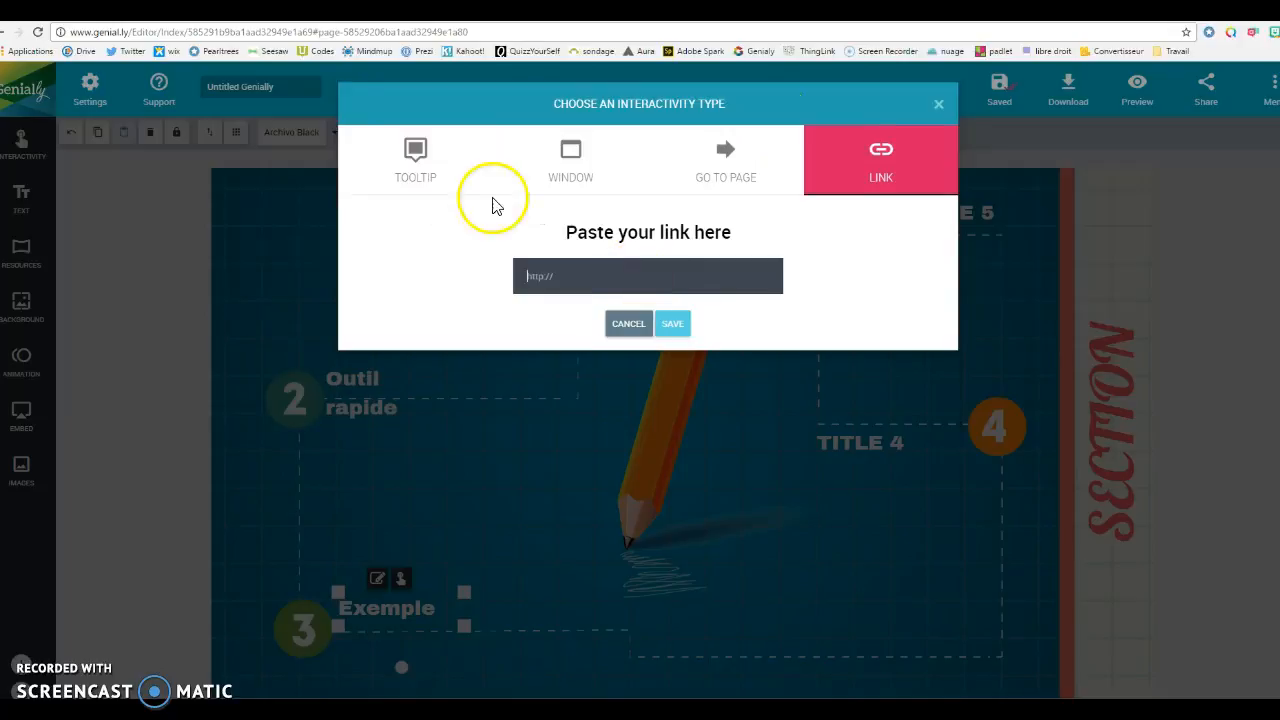
left_click(305, 10)
left_click(332, 32)
key("ctrl+c")
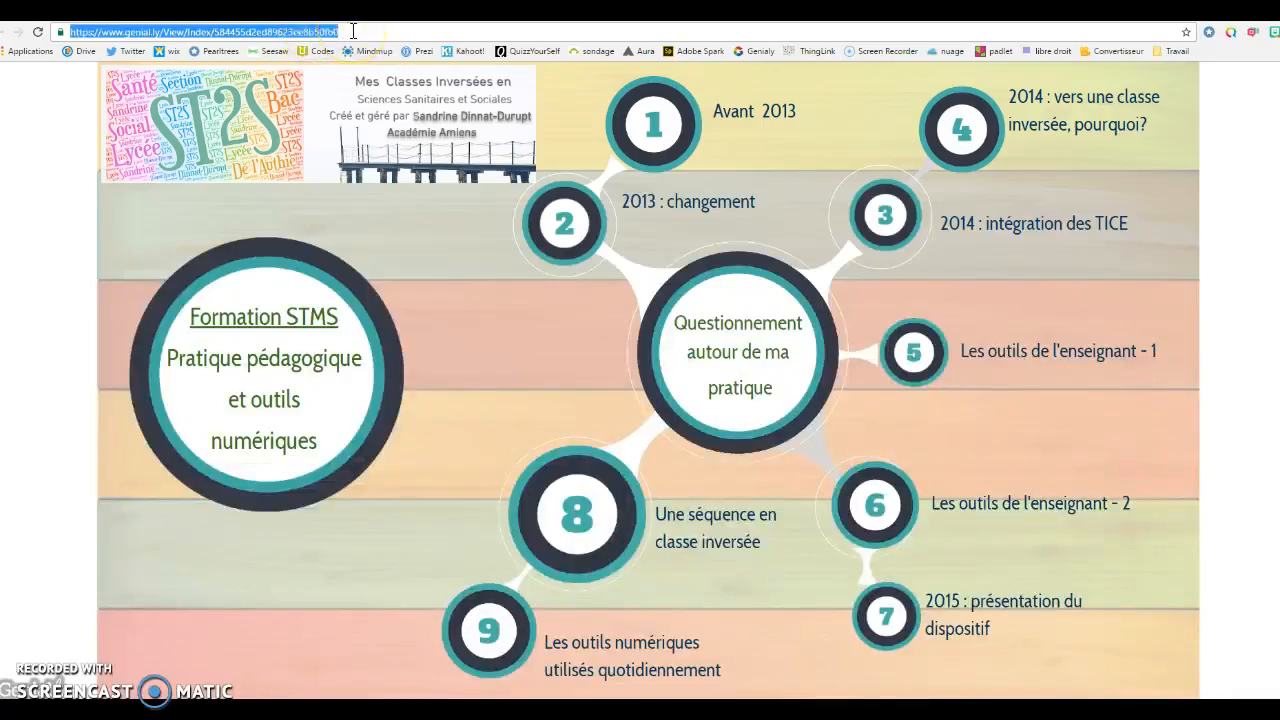
left_click(400, 10)
key("ctrl+v")
left_click(680, 343)
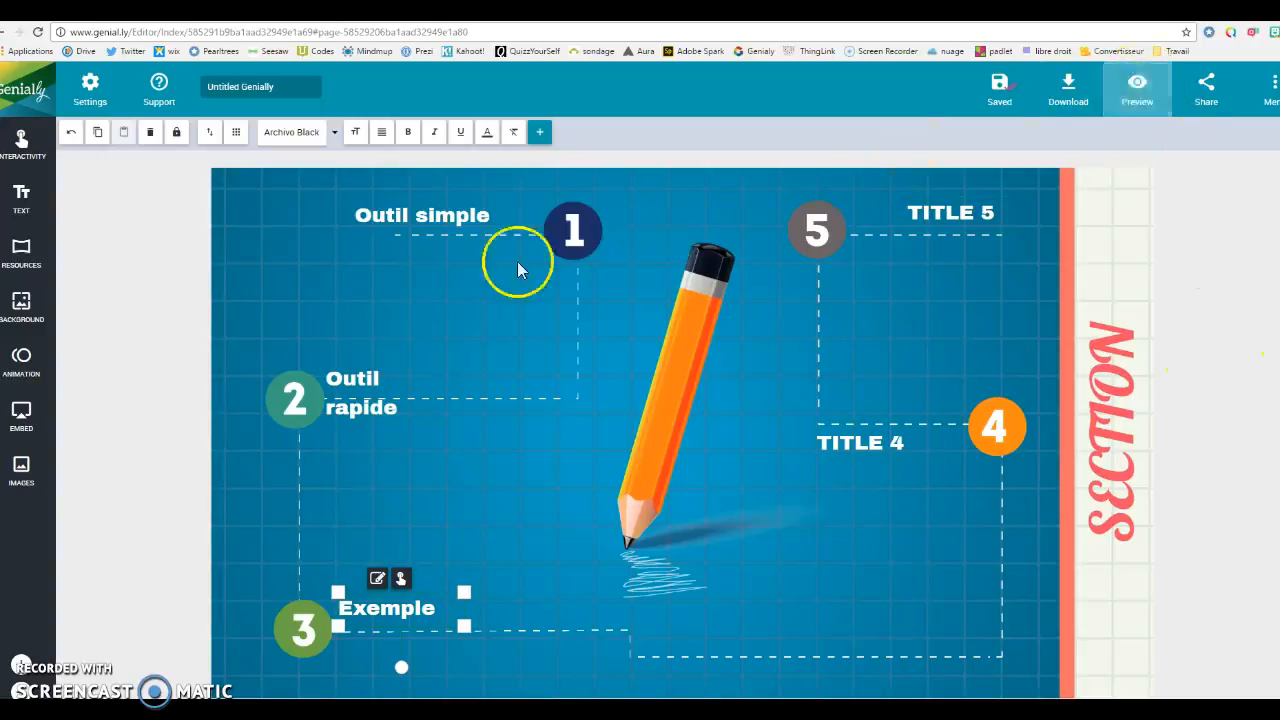
Step: Preview the presentation, go back to the first page and test the "Genial-ly" subtitle's link to page 2
left_click(1139, 90)
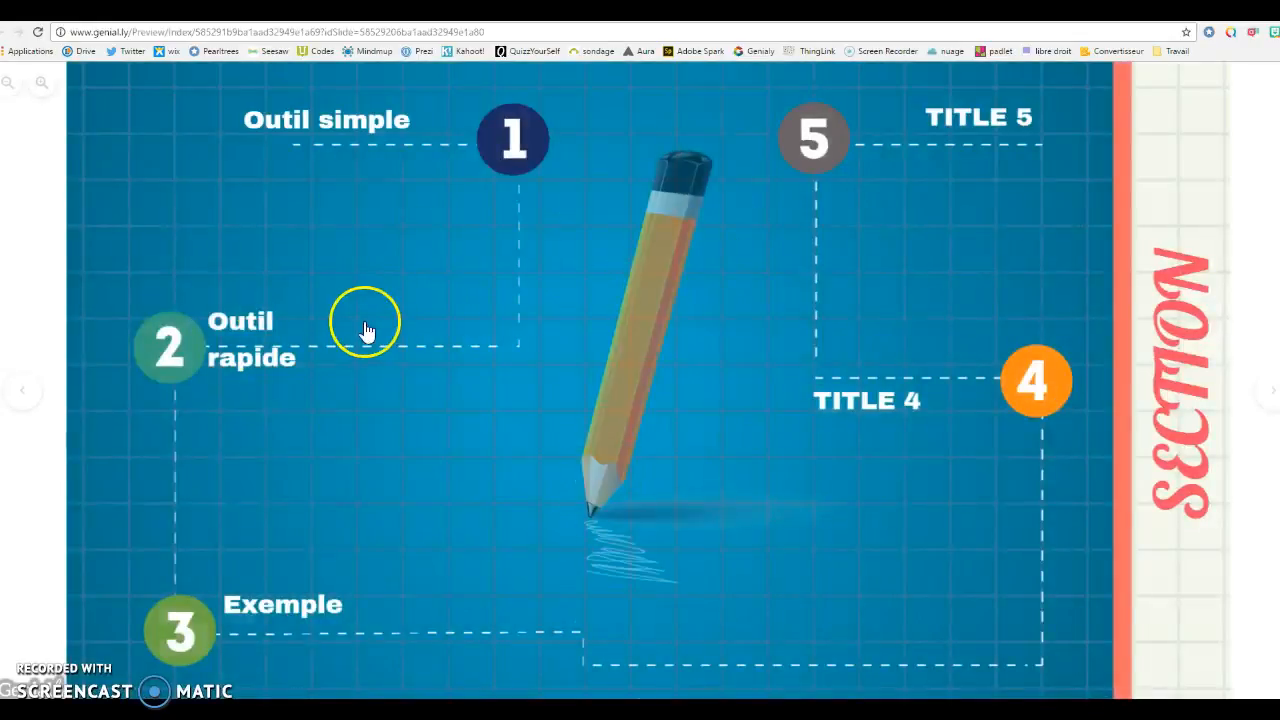
left_click(24, 400)
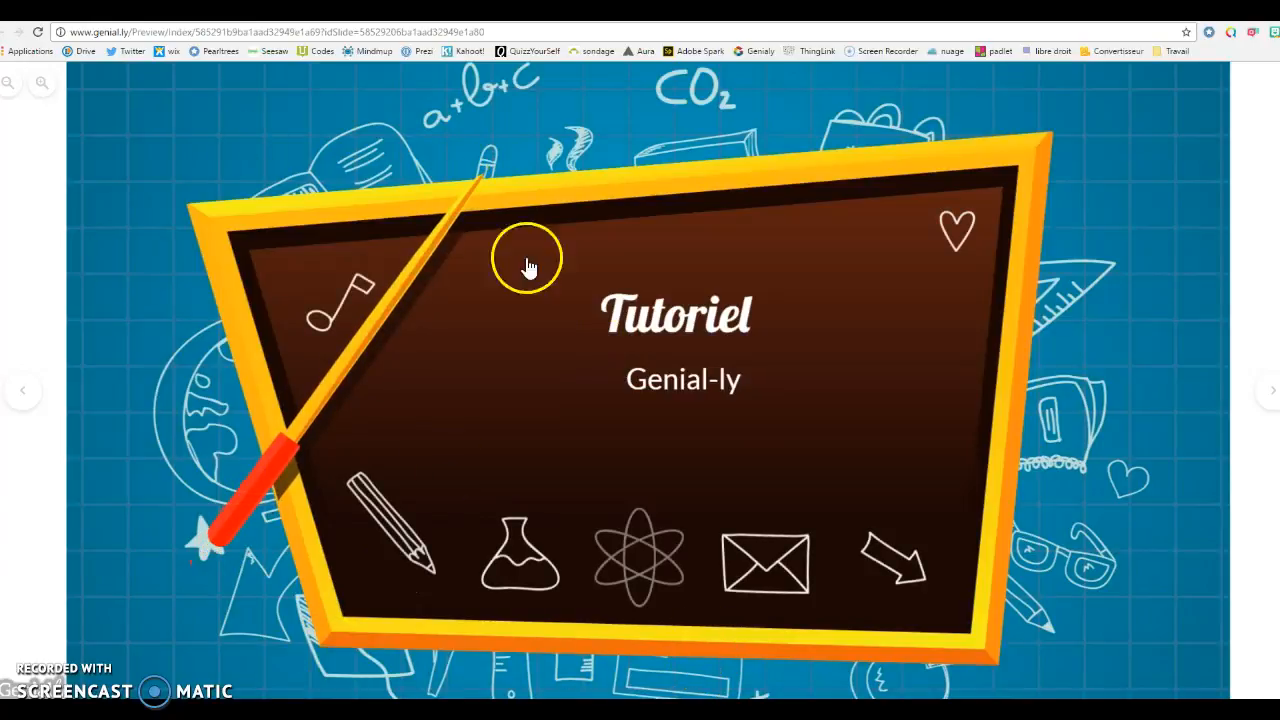
left_click(679, 394)
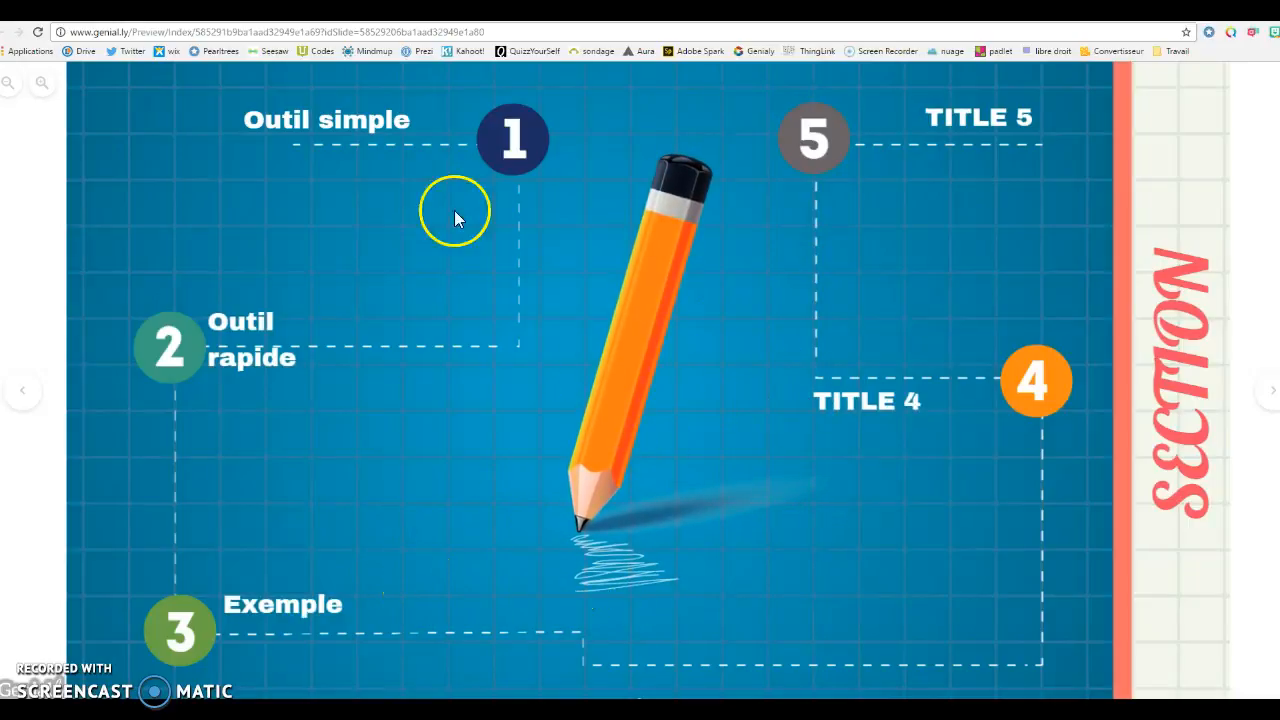
Step: Test the "Outil simple" tooltip and the "Outil rapide" window in the preview, closing the window again
mouse_move(350, 127)
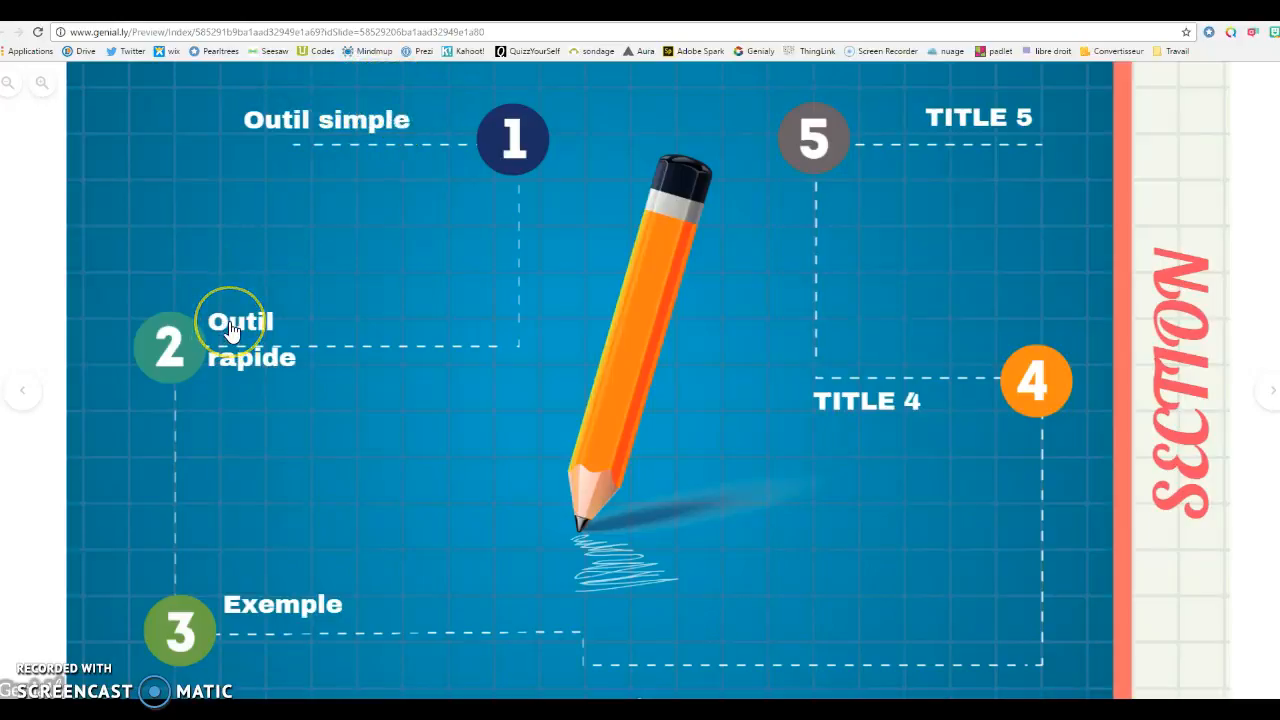
left_click(231, 330)
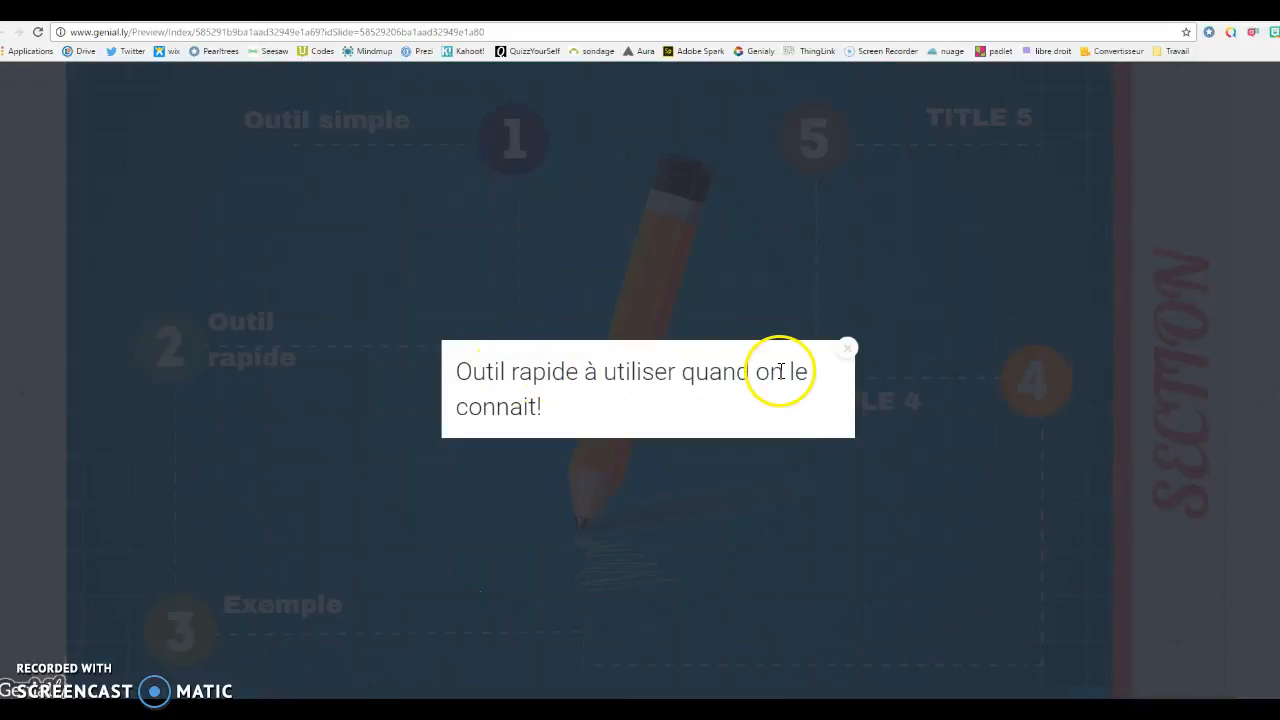
left_click(846, 347)
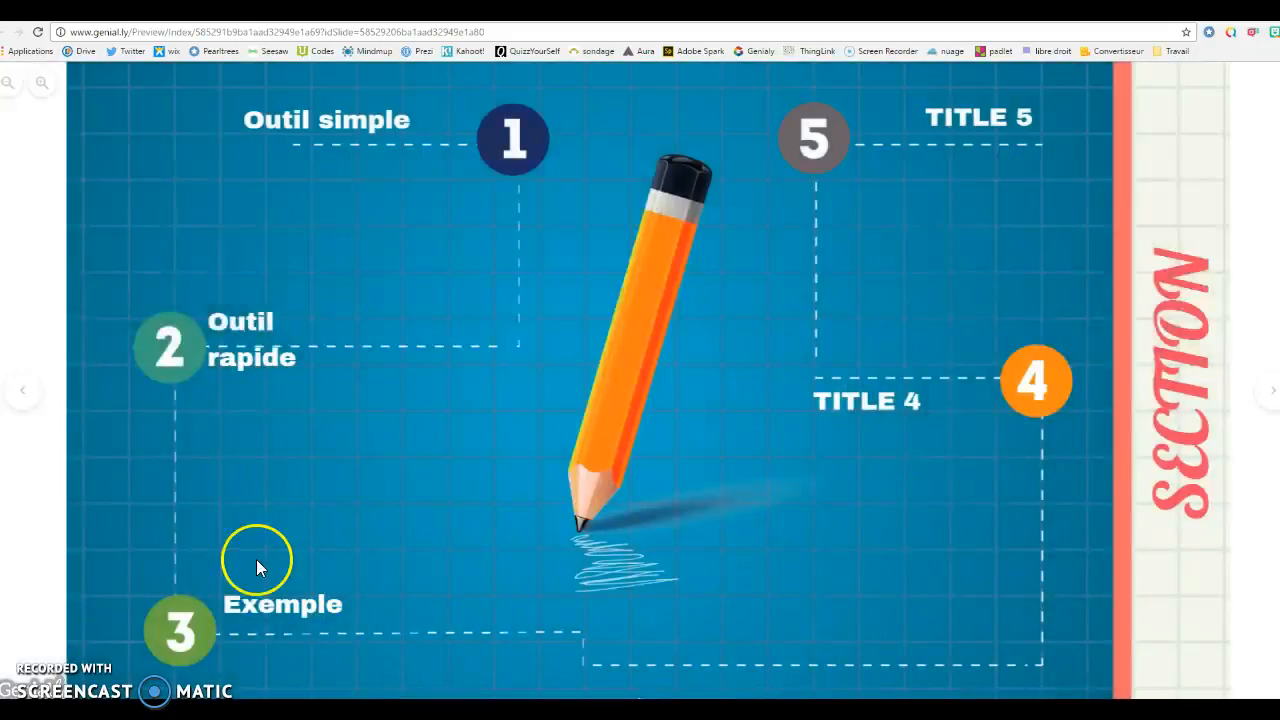
Step: Test the "Exemple" link, return to the preview and go back to its first page
left_click(289, 606)
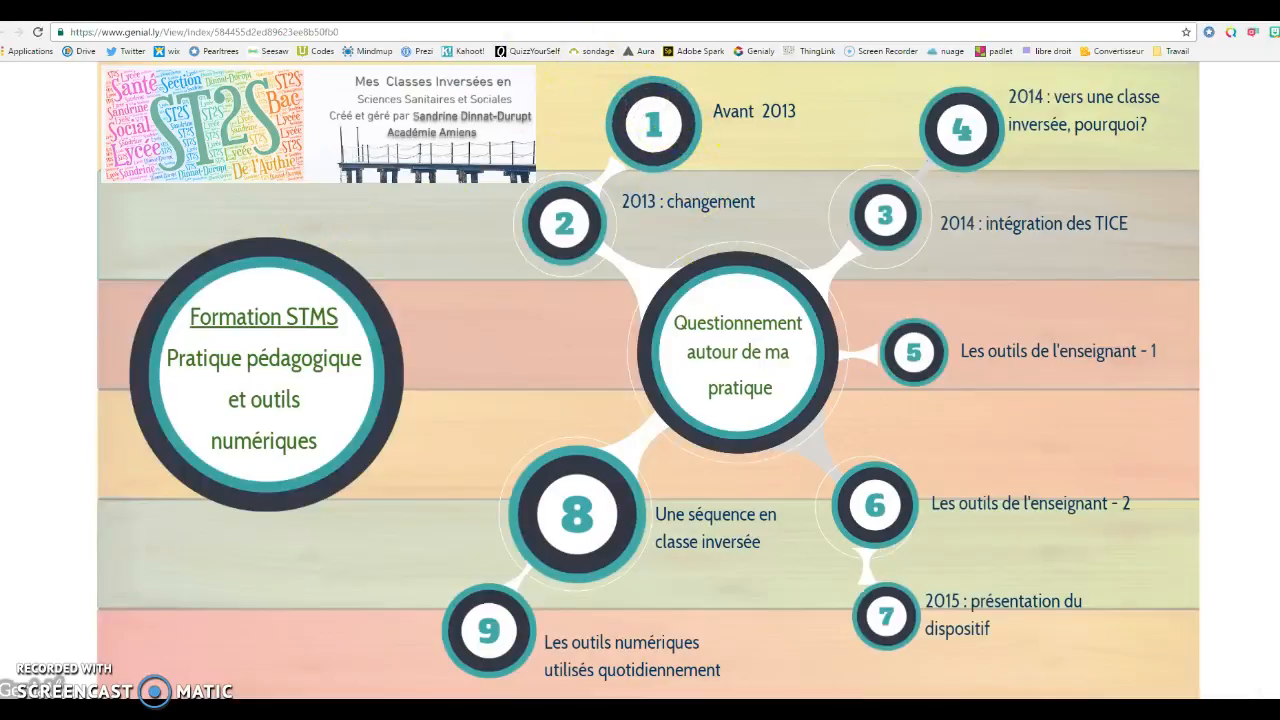
left_click(415, 13)
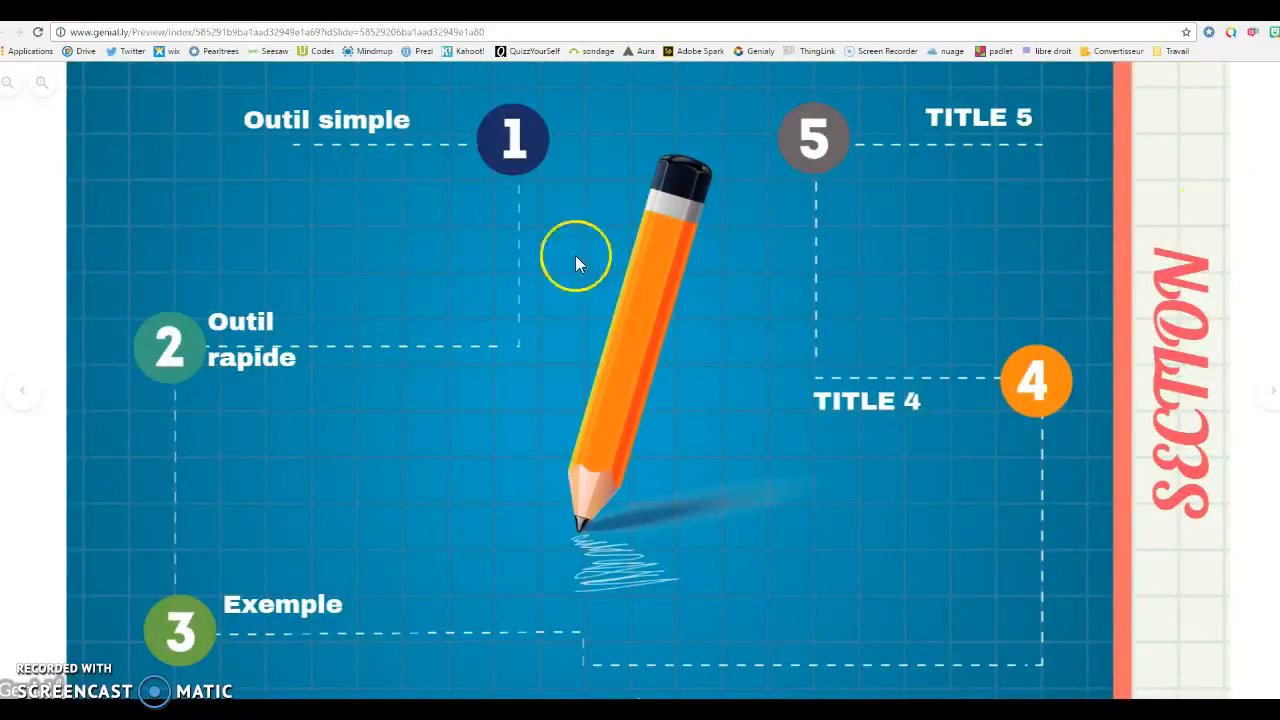
left_click(20, 392)
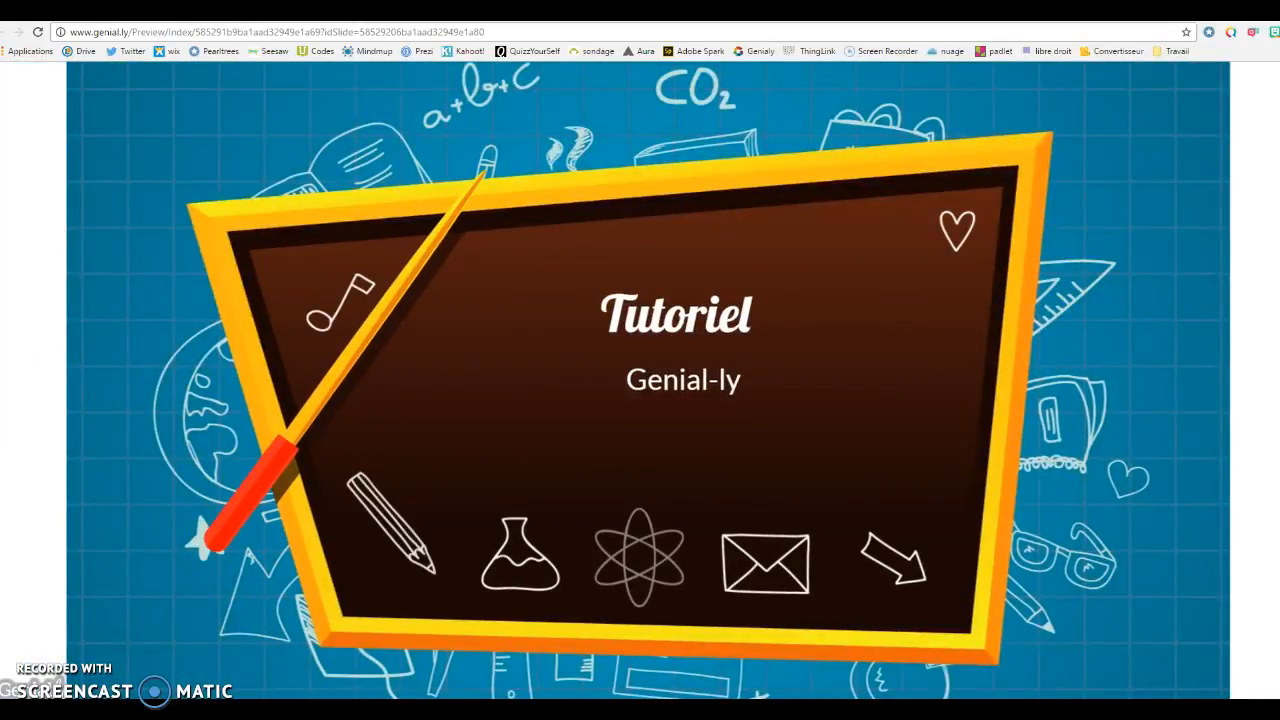
Step: Return to the editor, look through the presentation's social network, link and e-mail sharing options, and close them
left_click(260, 13)
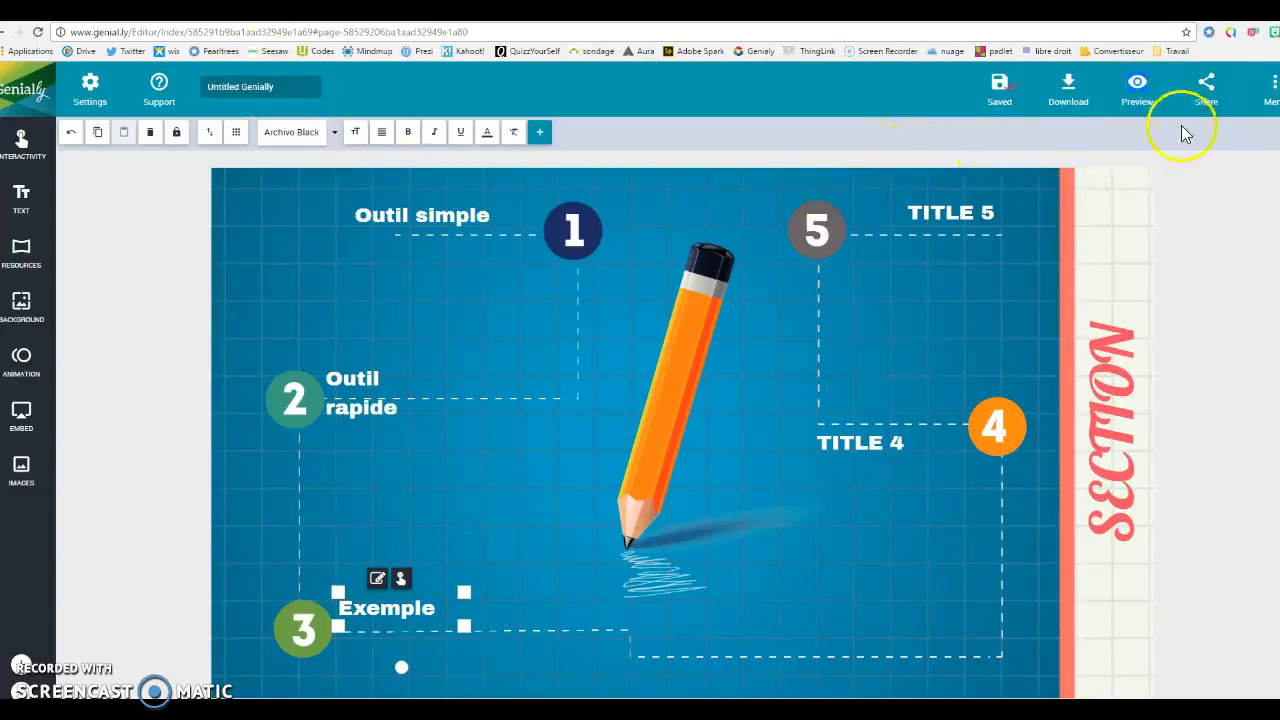
left_click(1208, 90)
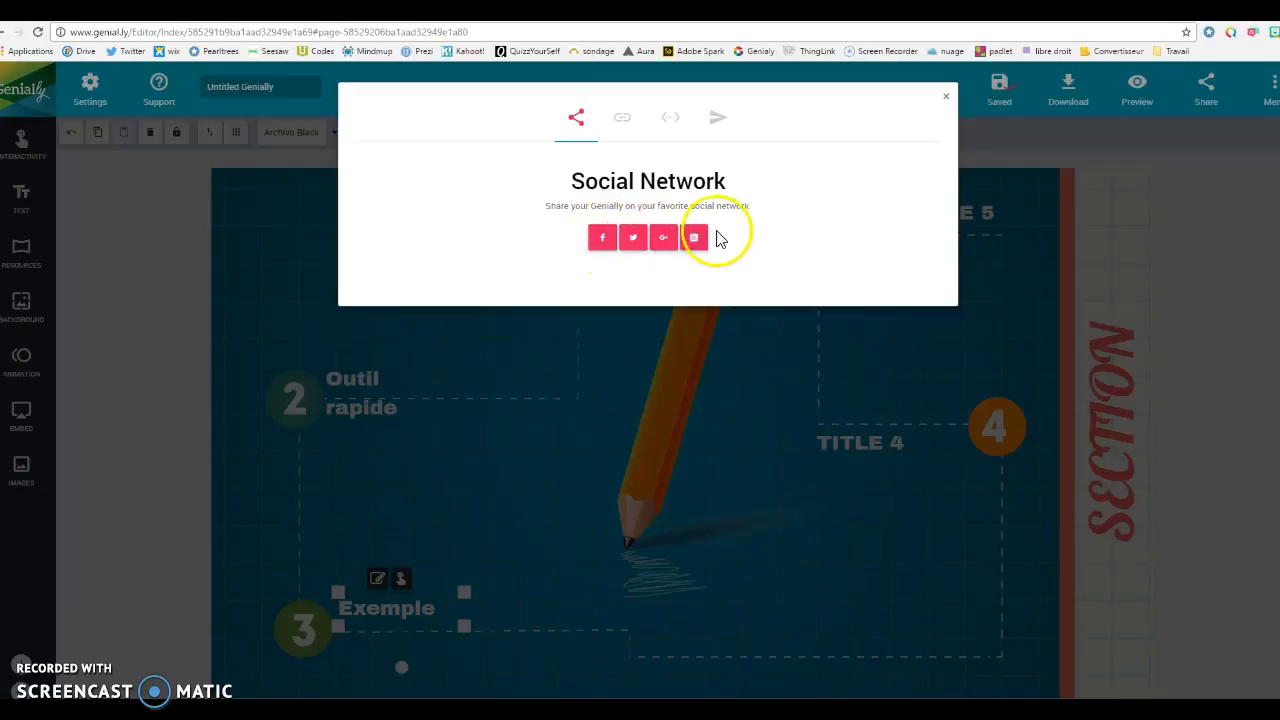
left_click(621, 118)
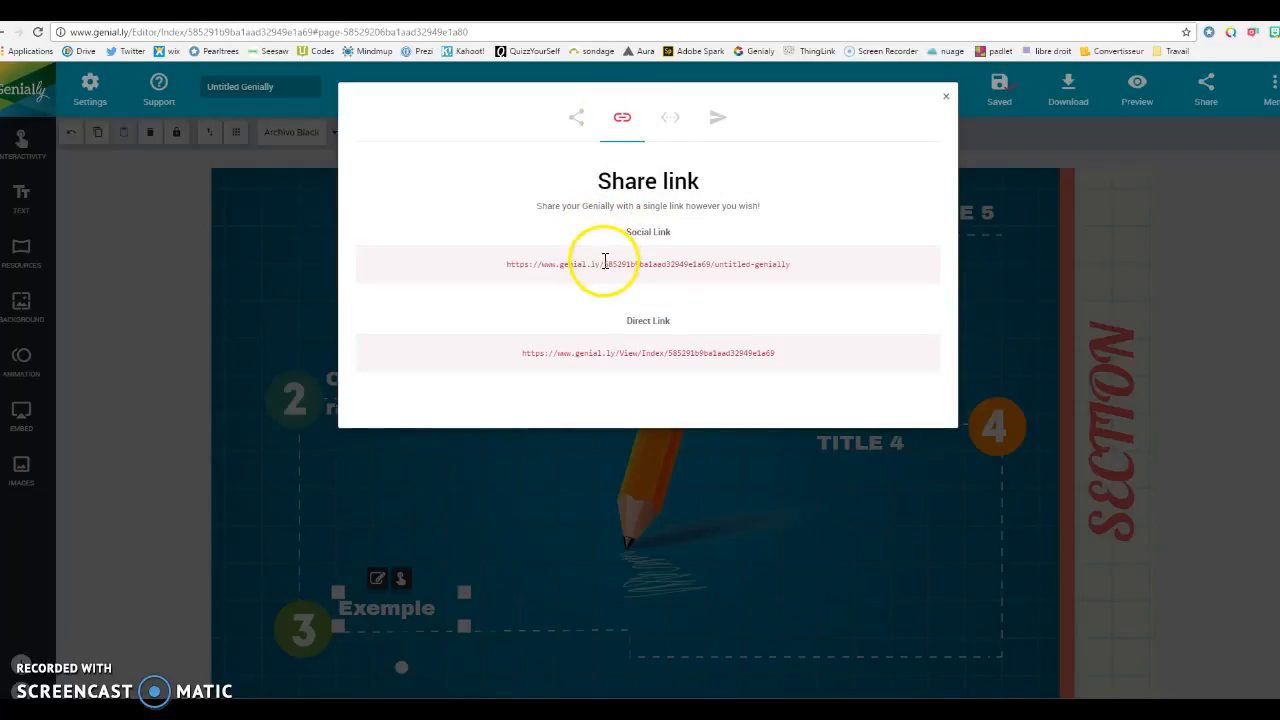
left_click(716, 118)
left_click(545, 249)
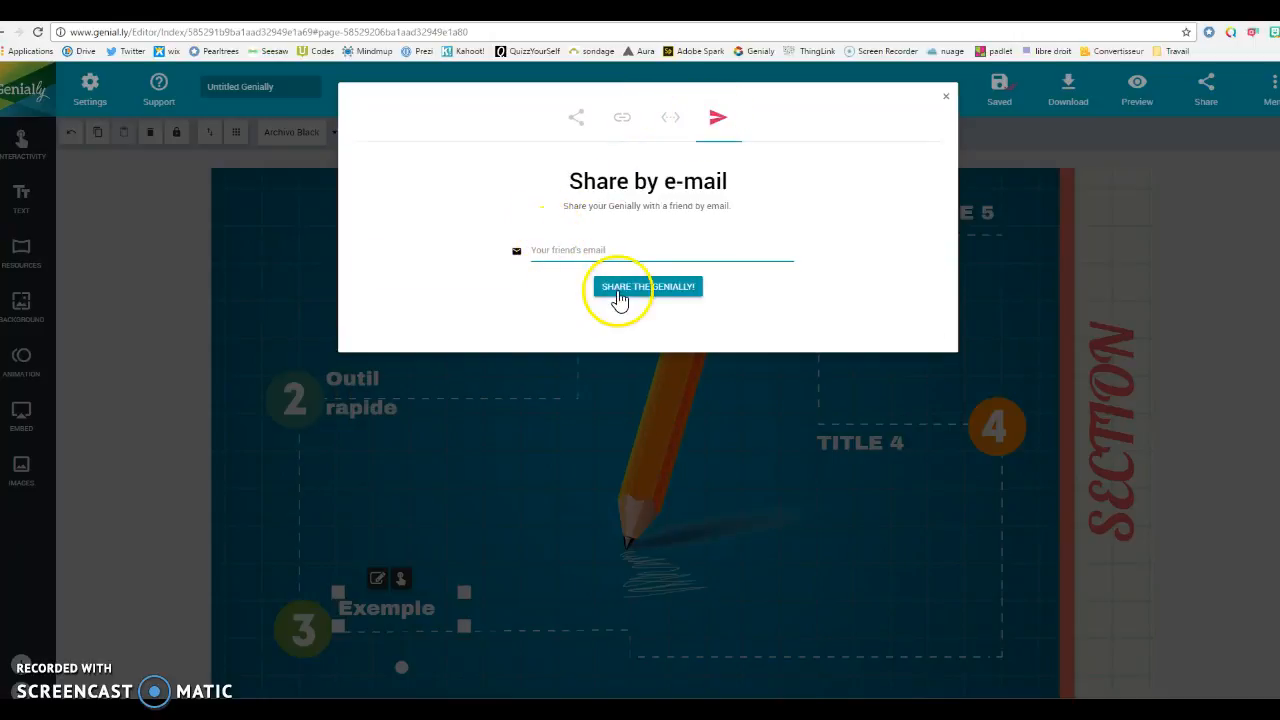
left_click(946, 101)
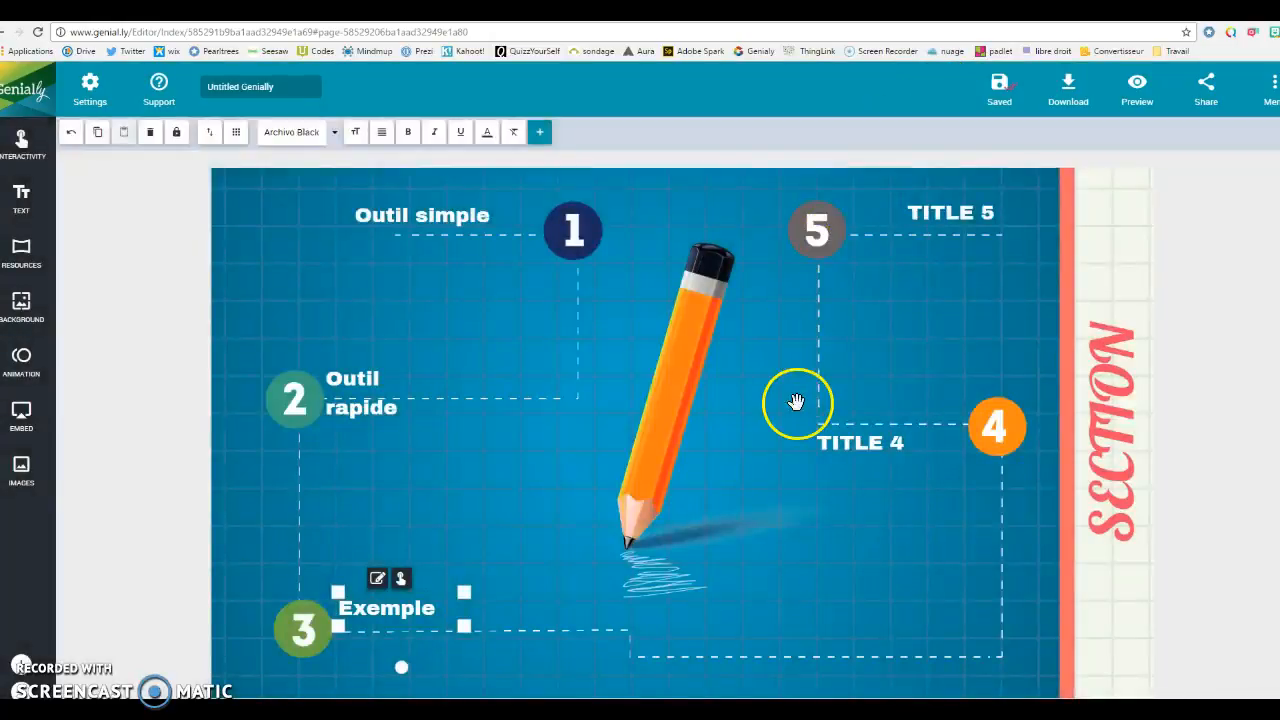
Step: Leave the editor for the Genially dashboard, confirming the exit, and bring the list of own works into view
left_click(30, 97)
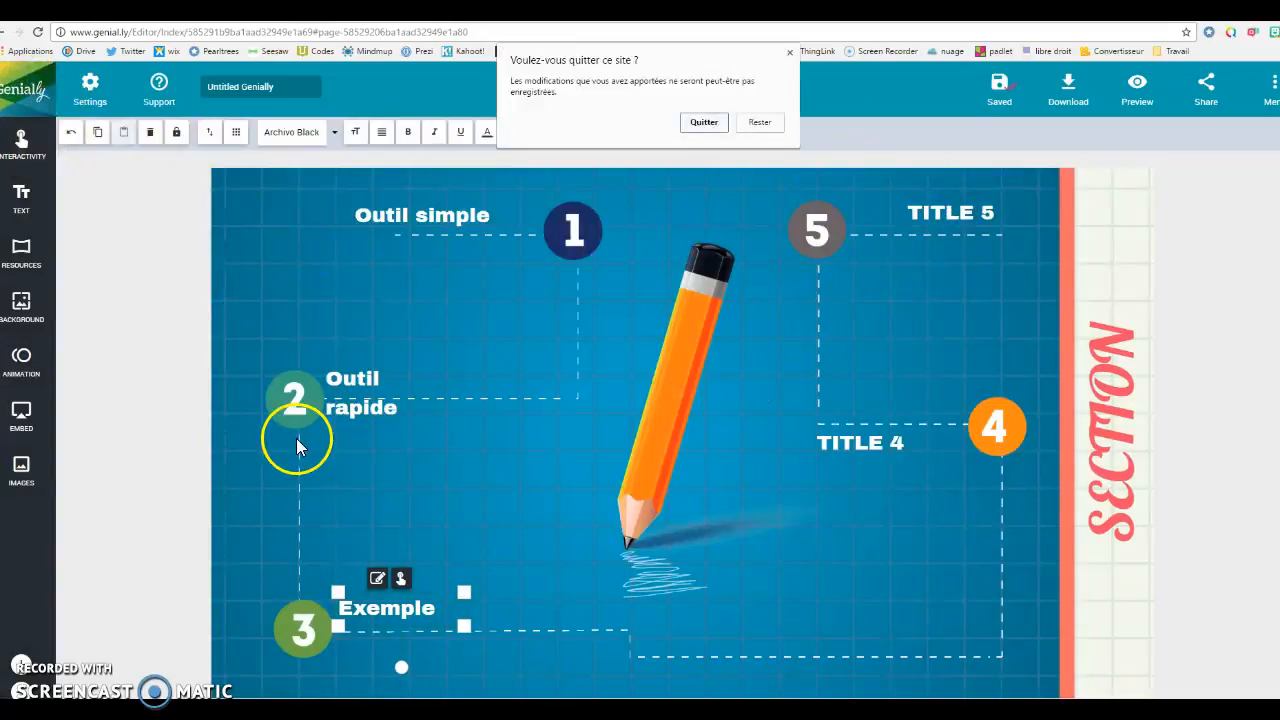
left_click(704, 122)
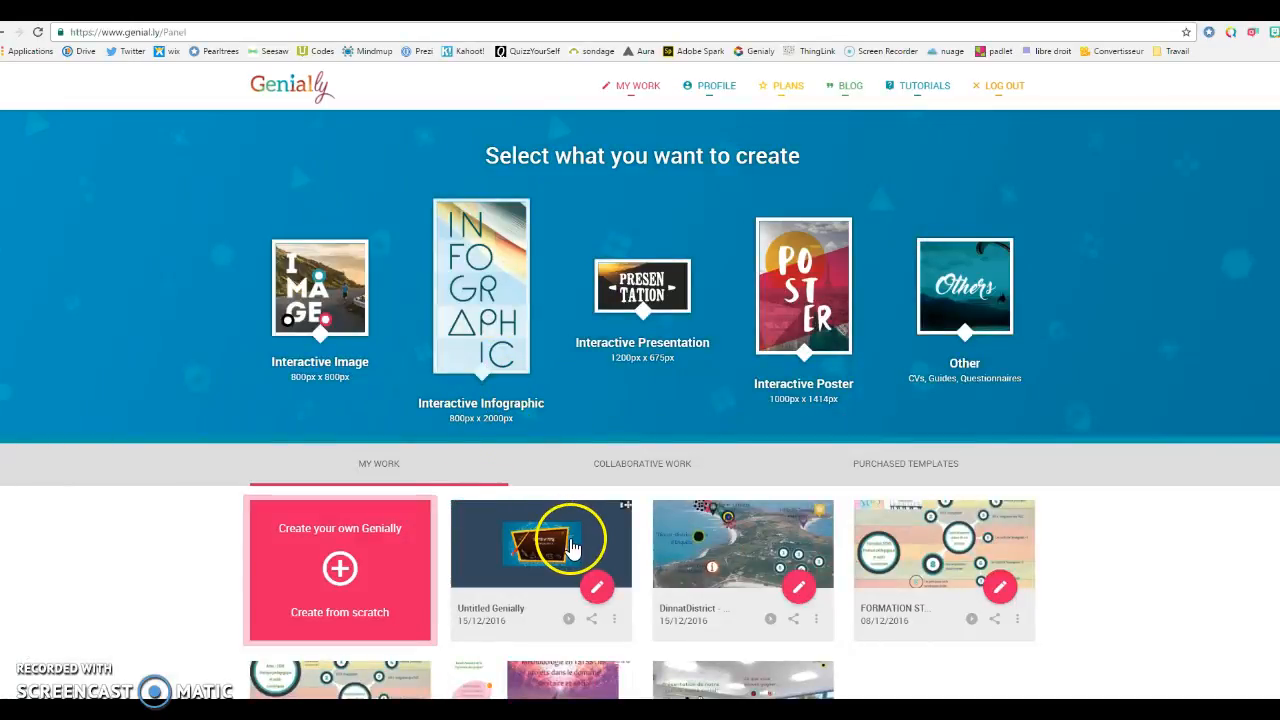
scroll(563, 371, "down", 2)
left_click(619, 268)
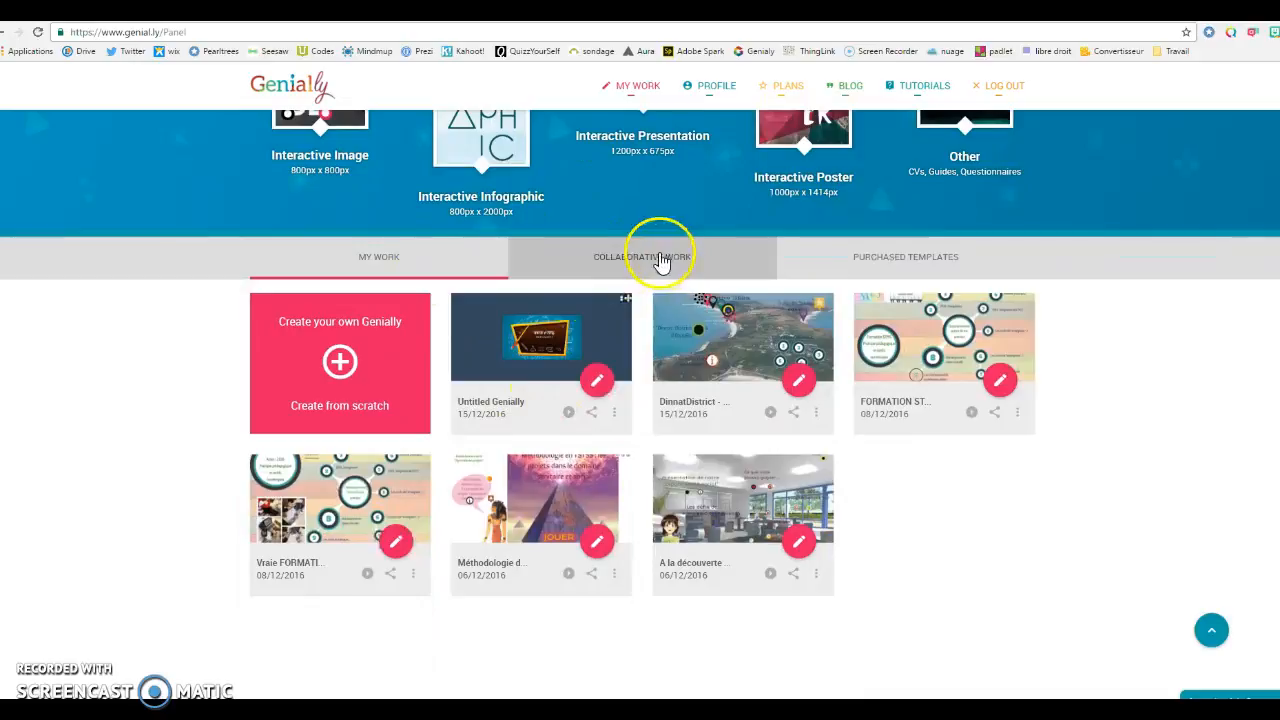
Step: Open the collaborative work page of "Untitled Genially", view the form for adding a user by e-mail, and cancel it
left_click(615, 413)
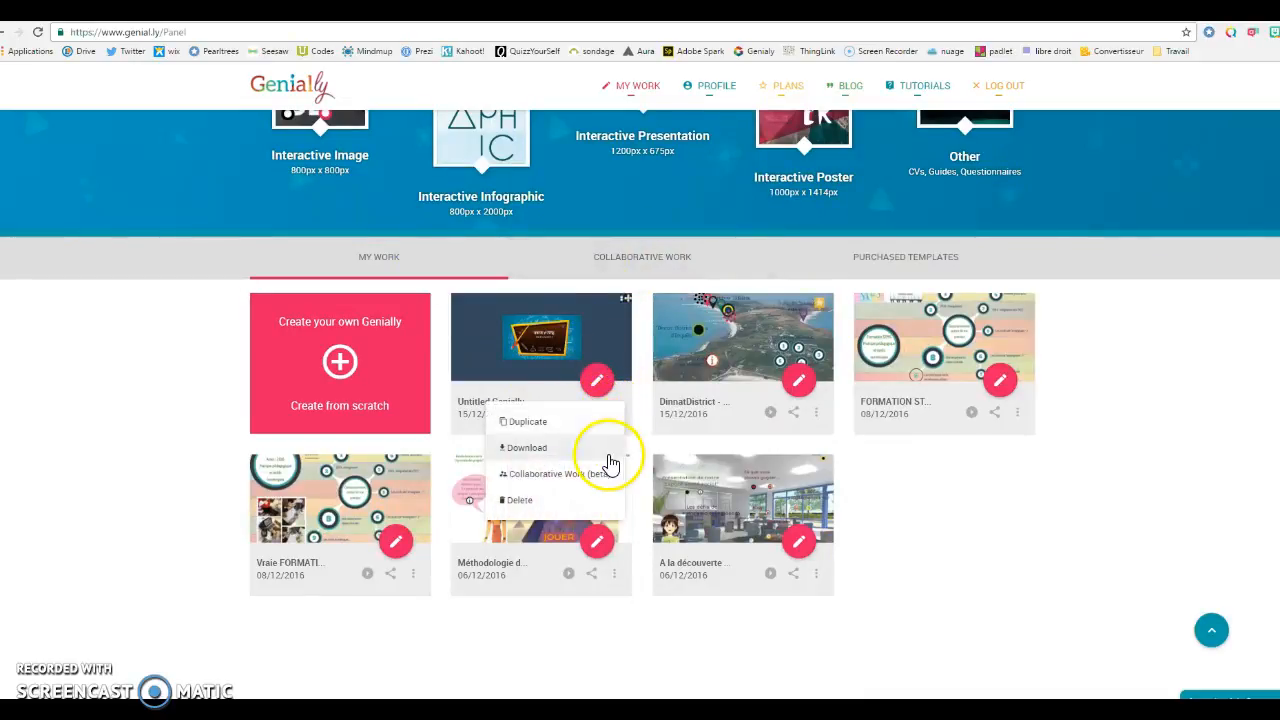
left_click(549, 483)
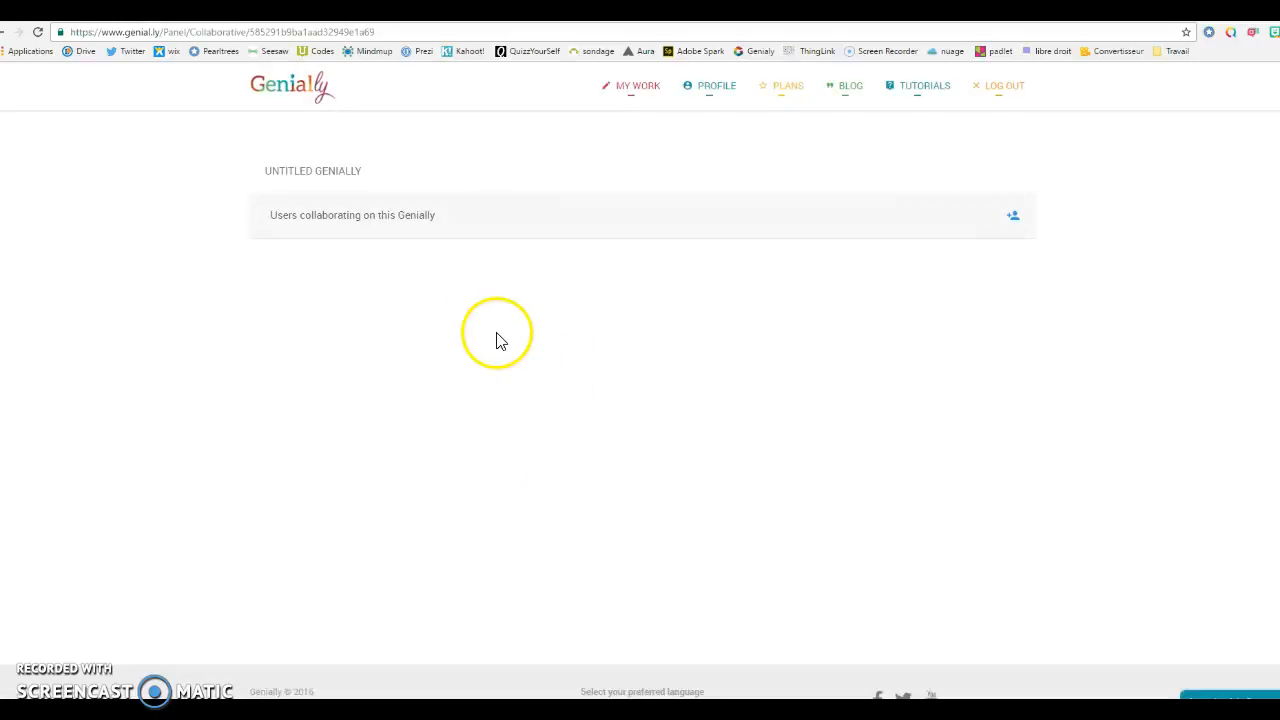
left_click(1015, 222)
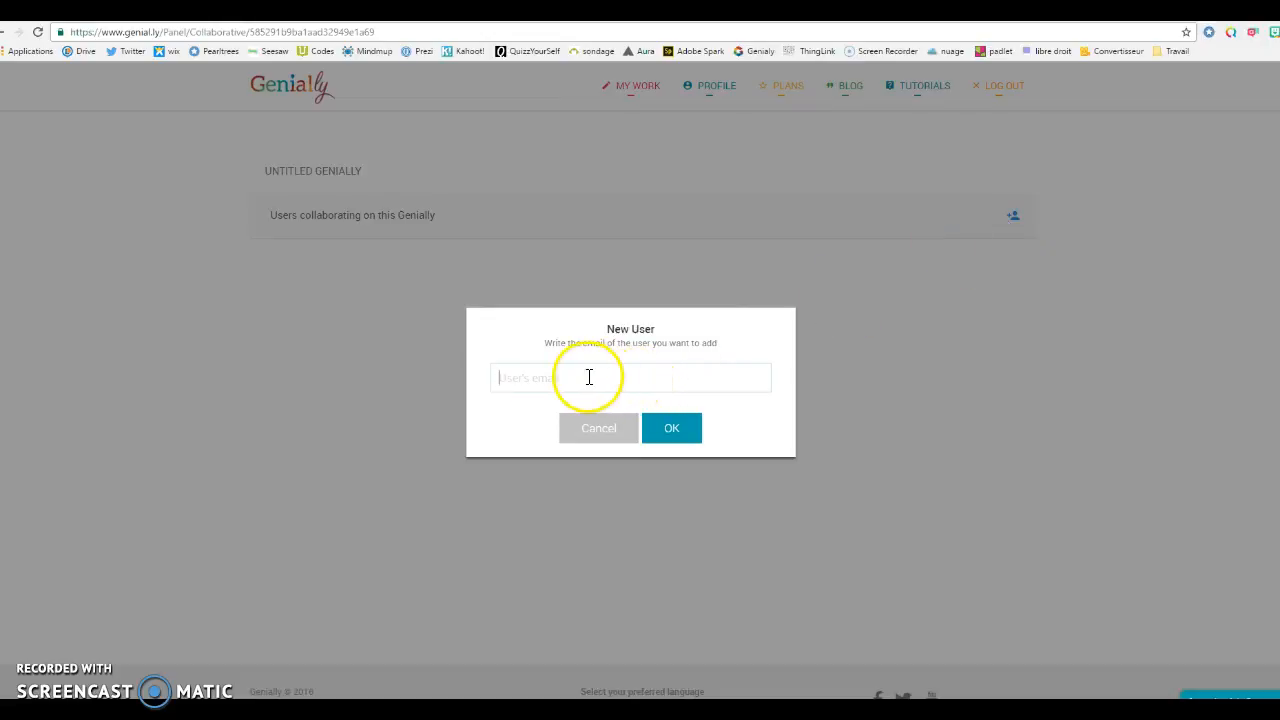
left_click(588, 430)
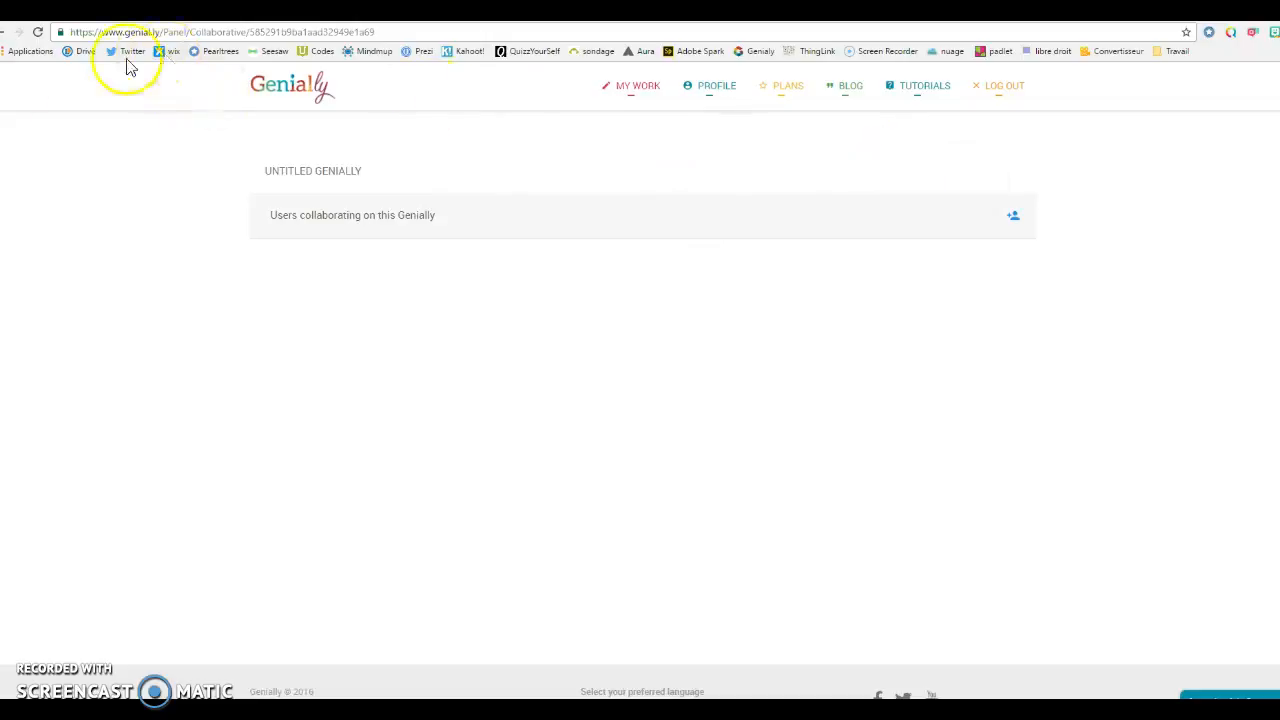